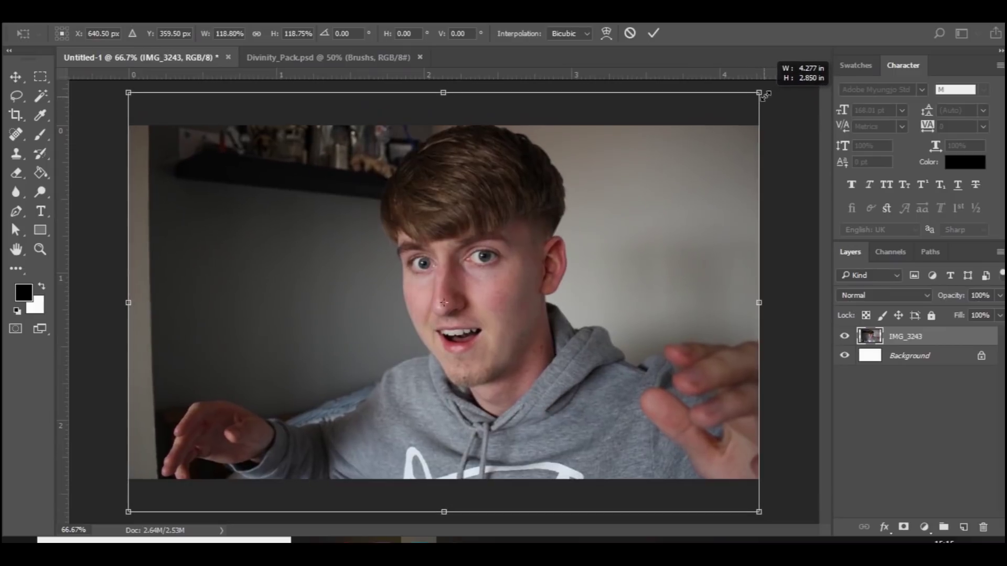
Apply the enlargement of the IMG_3243 photo to about 118.8% so that it fills the canvas.
{"action": "key", "text": "Return"}
{"action": "key", "text": "ctrl"}
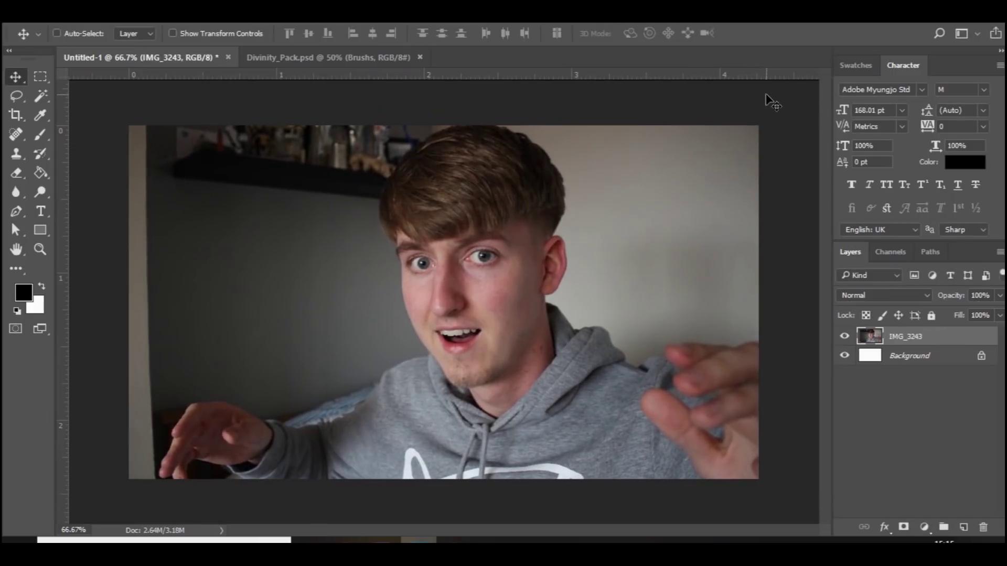
{"action": "key", "text": "ctrl+minus"}
{"action": "key", "text": "ctrl+minus"}
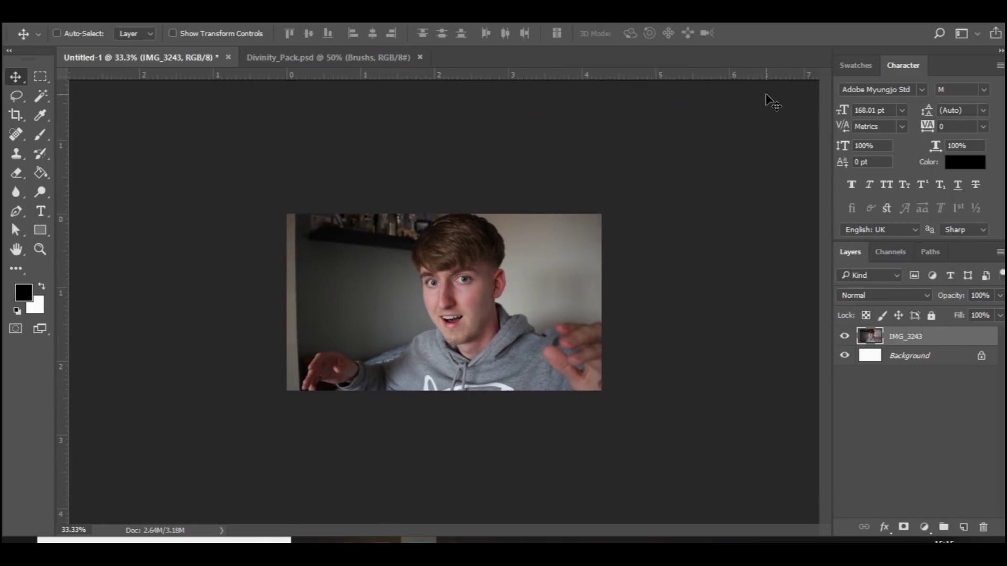
{"action": "key", "text": "ctrl+plus"}
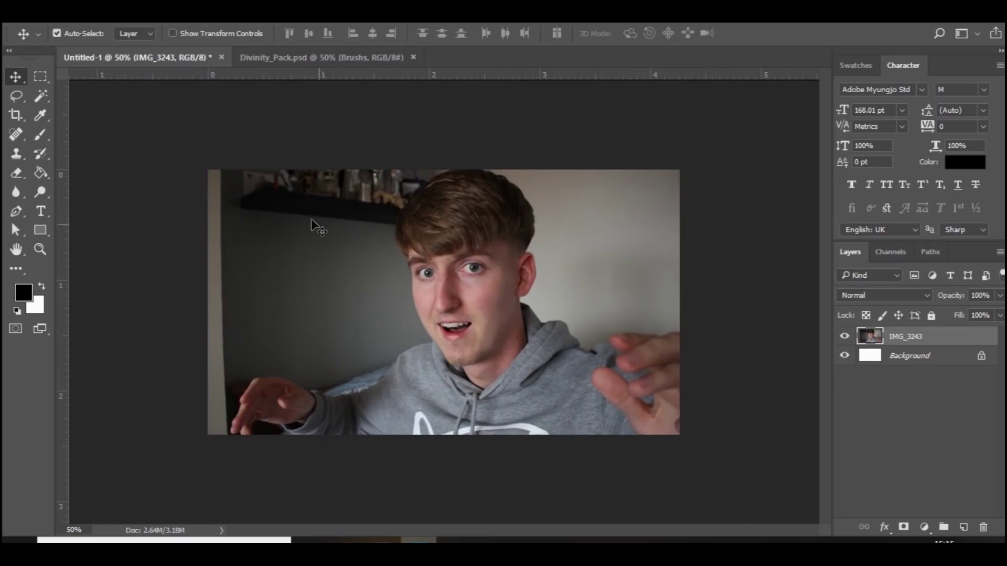
Paint soft black shading along both side edges of the photo on a new layer and set its opacity to 28%.
{"action": "left_click", "coordinate": [964, 528]}
{"action": "left_click", "coordinate": [41, 134]}
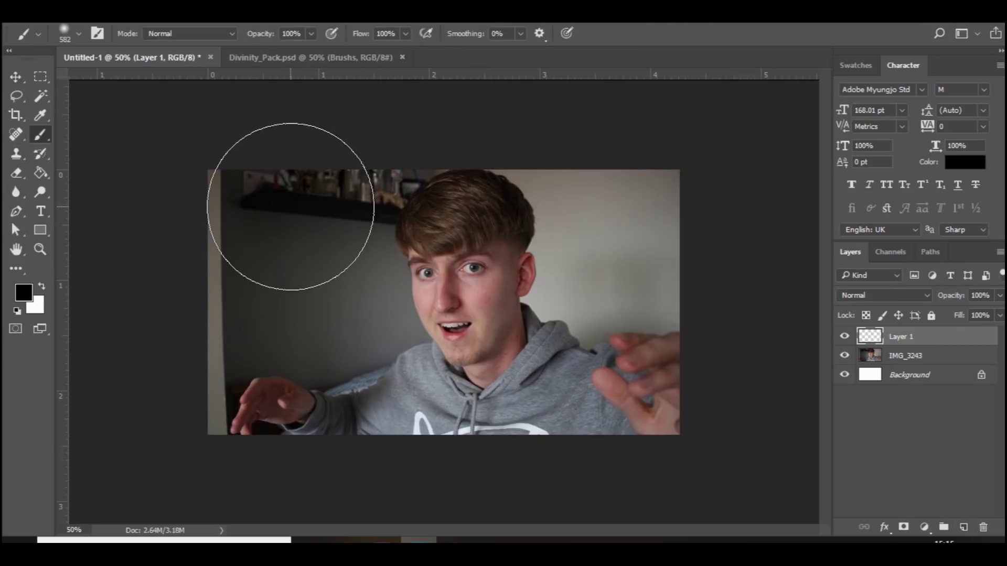
{"action": "left_click_drag", "start_coordinate": [207, 289], "coordinate": [220, 540]}
{"action": "mouse_move", "coordinate": [679, 139]}
{"action": "left_mouse_down"}
{"action": "mouse_move", "coordinate": [699, 480]}
{"action": "mouse_move", "coordinate": [687, 507]}
{"action": "left_mouse_up"}
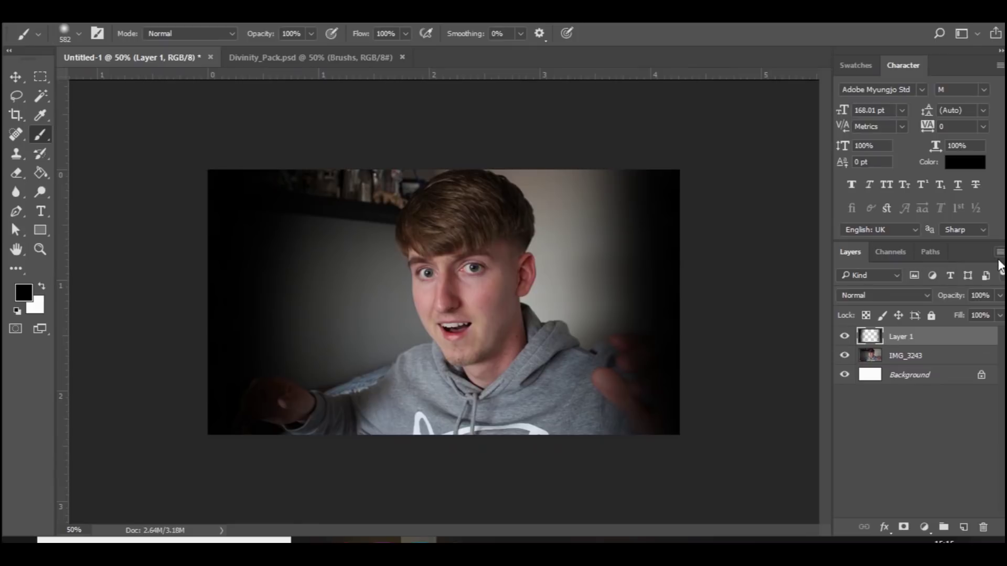
{"action": "left_click", "coordinate": [1000, 296]}
{"action": "left_click_drag", "start_coordinate": [1000, 313], "coordinate": [950, 317]}
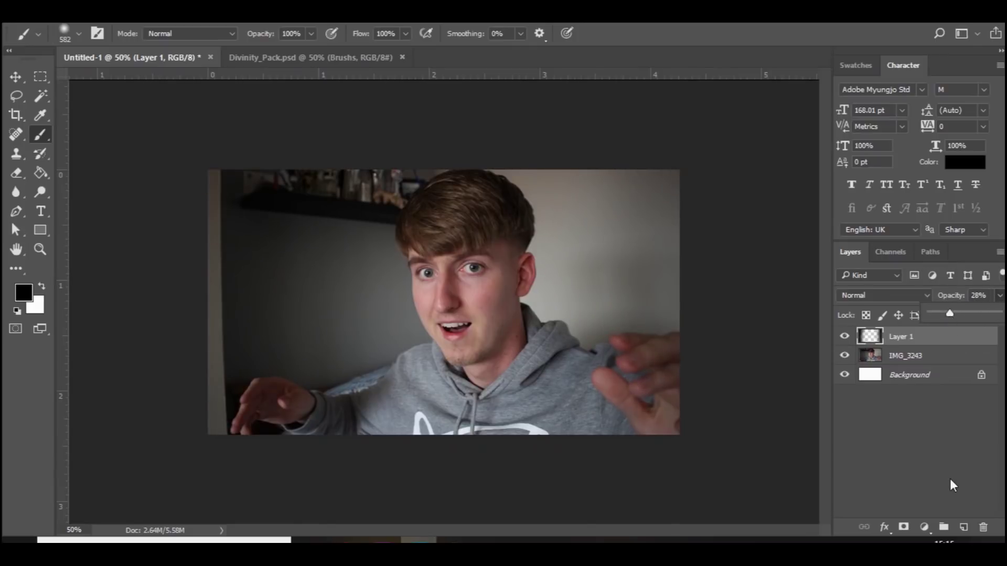
Add a soft white highlight above the head on a new layer with an 854 px brush and set its opacity to 32%.
{"action": "left_click", "coordinate": [965, 528]}
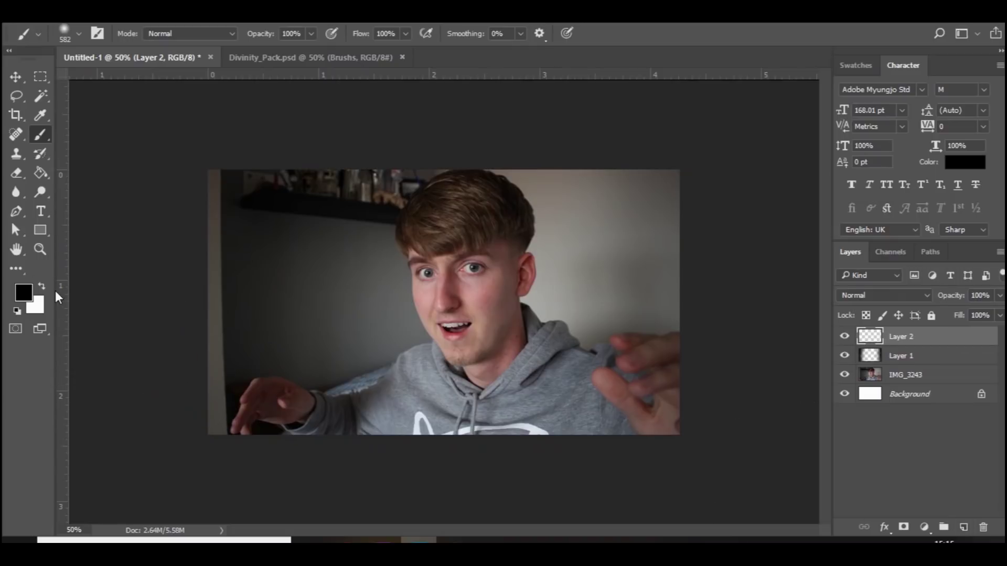
{"action": "left_click", "coordinate": [42, 286]}
{"action": "left_click_drag", "start_coordinate": [501, 254], "coordinate": [572, 254]}
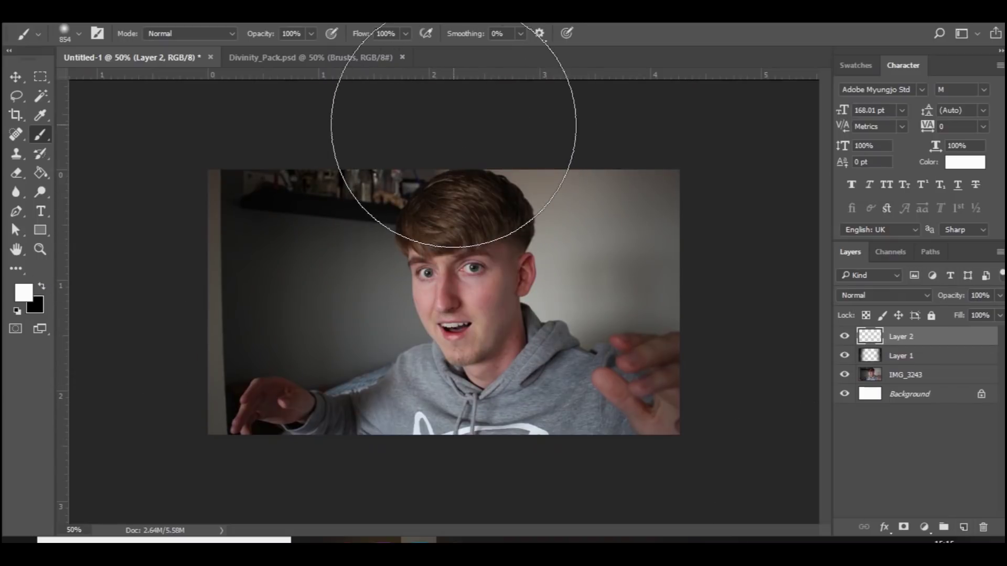
{"action": "left_click", "coordinate": [454, 108]}
{"action": "left_click", "coordinate": [999, 296]}
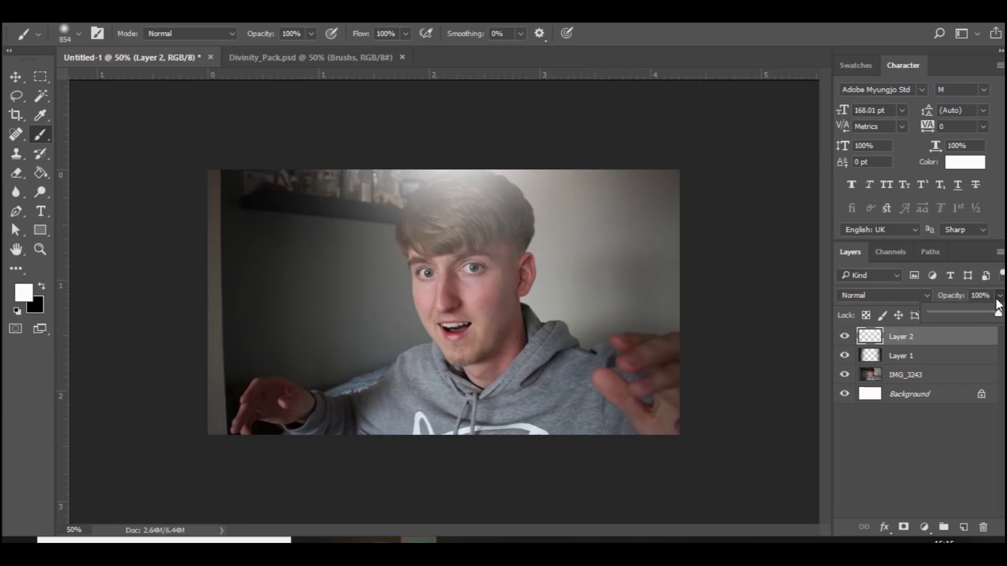
{"action": "left_click", "coordinate": [953, 313]}
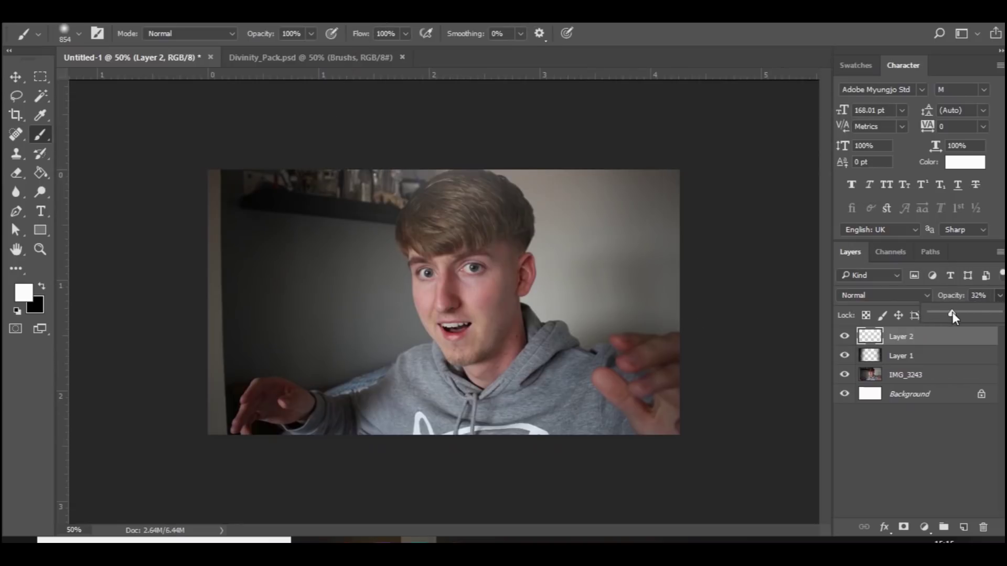
Add a Brightness/Contrast adjustment layer with brightness -11 and contrast 9.
{"action": "left_click", "coordinate": [927, 529]}
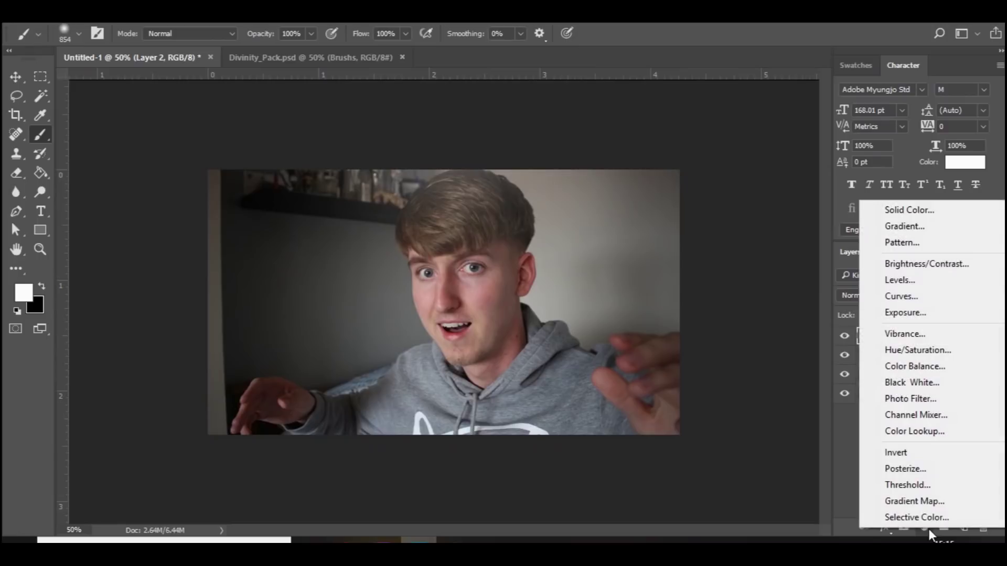
{"action": "left_click", "coordinate": [913, 269]}
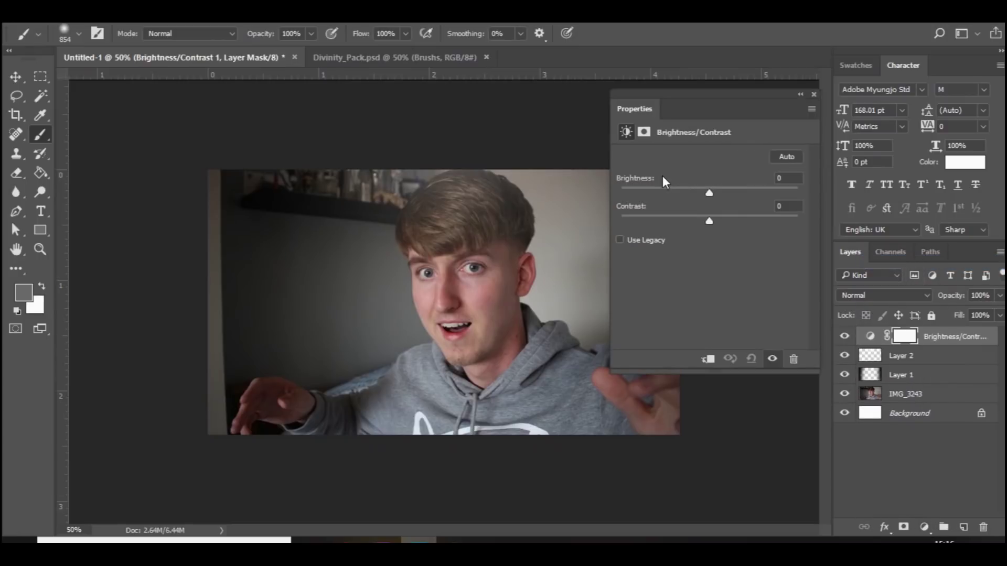
{"action": "left_click", "coordinate": [703, 191]}
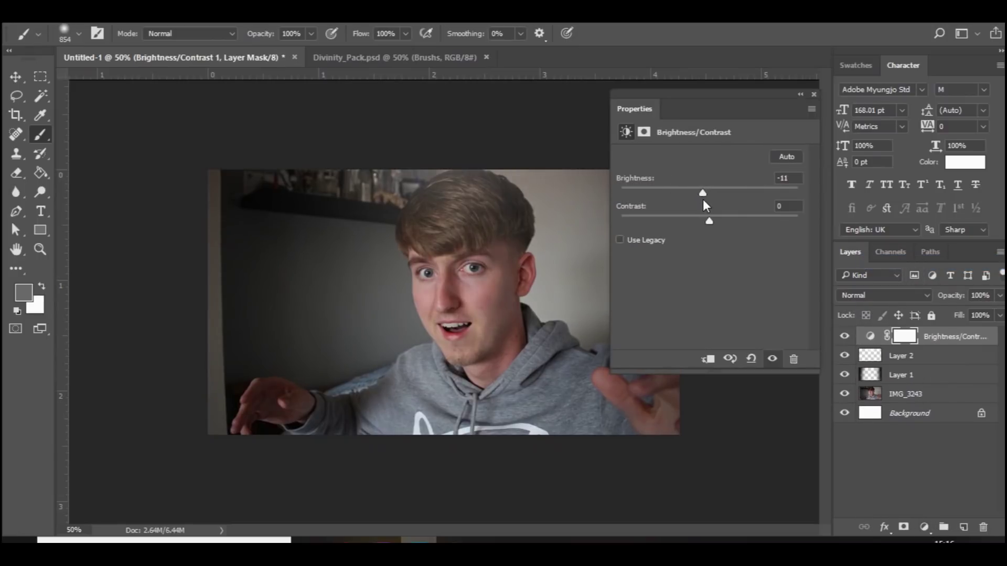
Add a Curves adjustment layer and shape a gentle S-curve with raised highlights and lowered shadows.
{"action": "left_click", "coordinate": [926, 527]}
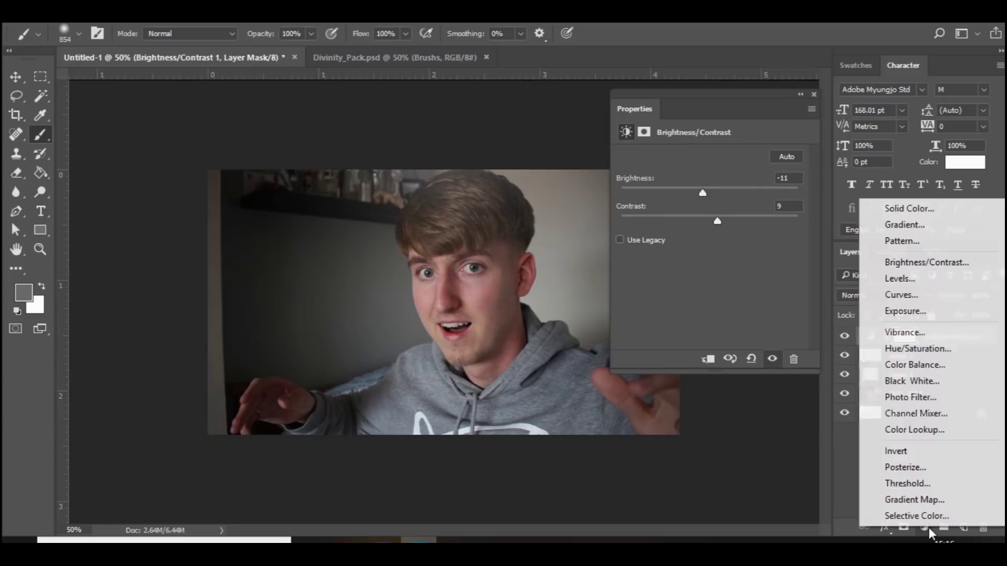
{"action": "left_click", "coordinate": [897, 295]}
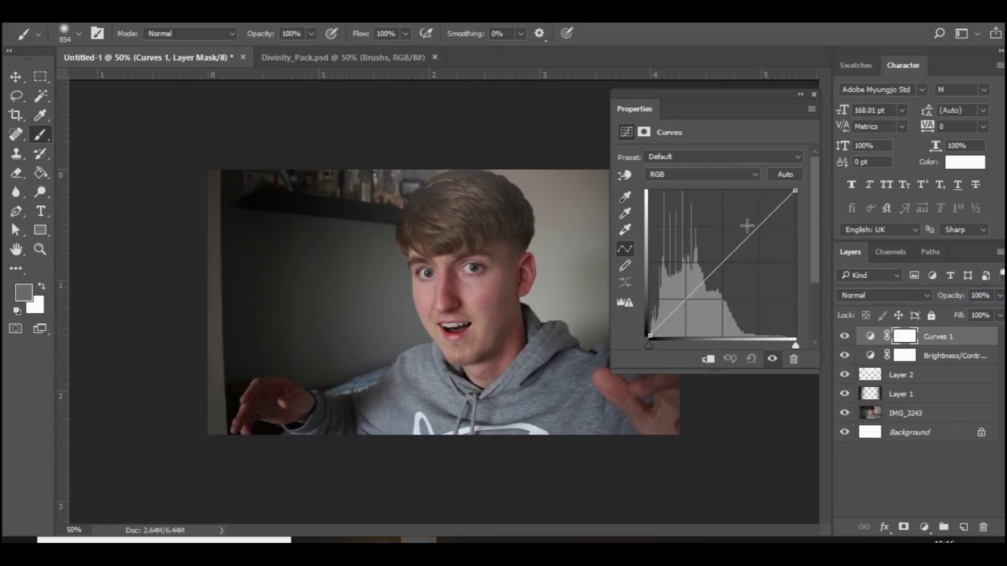
{"action": "left_click", "coordinate": [754, 221]}
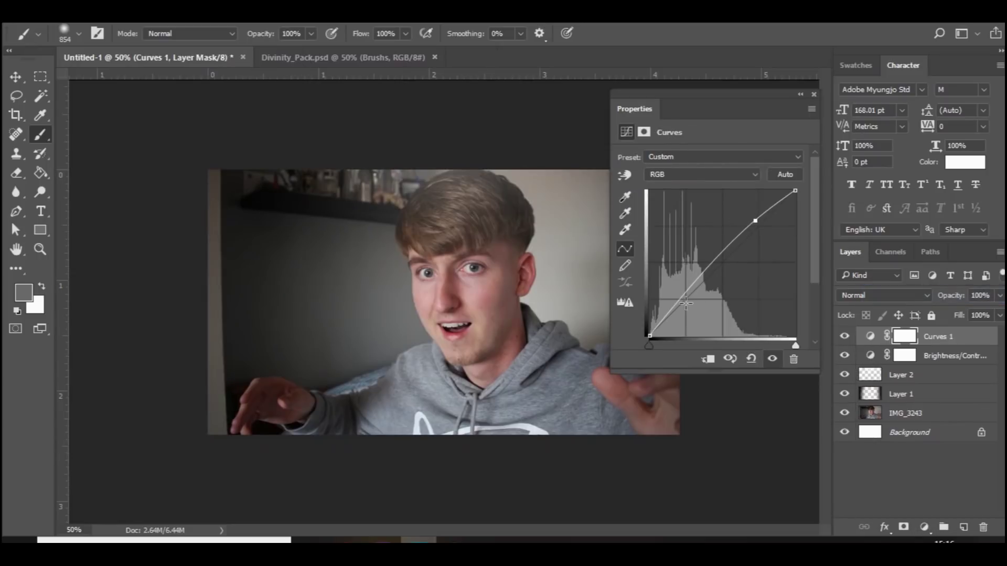
{"action": "left_click", "coordinate": [688, 302]}
Add an Exposure adjustment layer with exposure +0.22, offset +0.0083 and gamma correction 0.87.
{"action": "left_click", "coordinate": [926, 523]}
{"action": "left_click", "coordinate": [931, 305]}
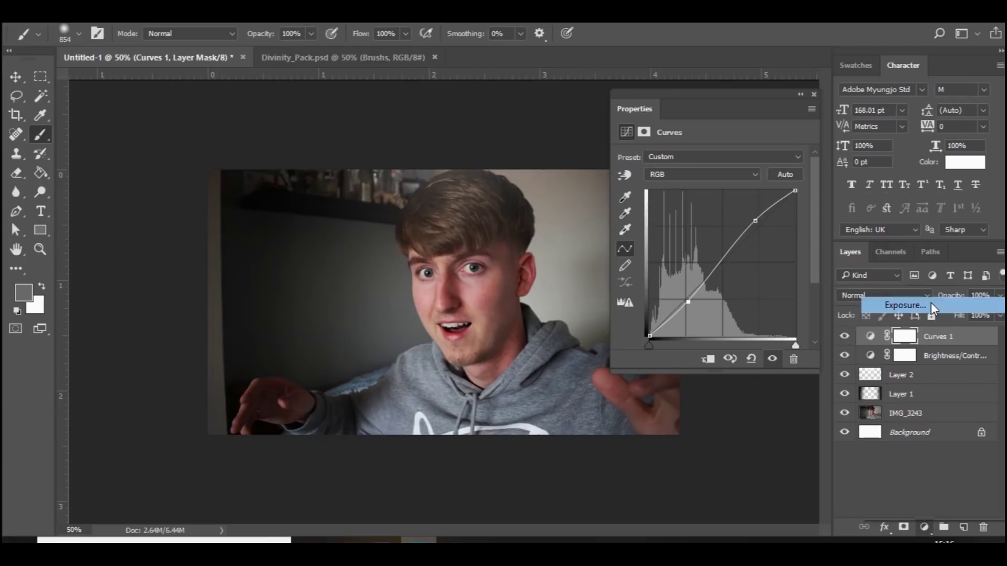
{"action": "left_click", "coordinate": [712, 193]}
{"action": "left_click", "coordinate": [711, 220]}
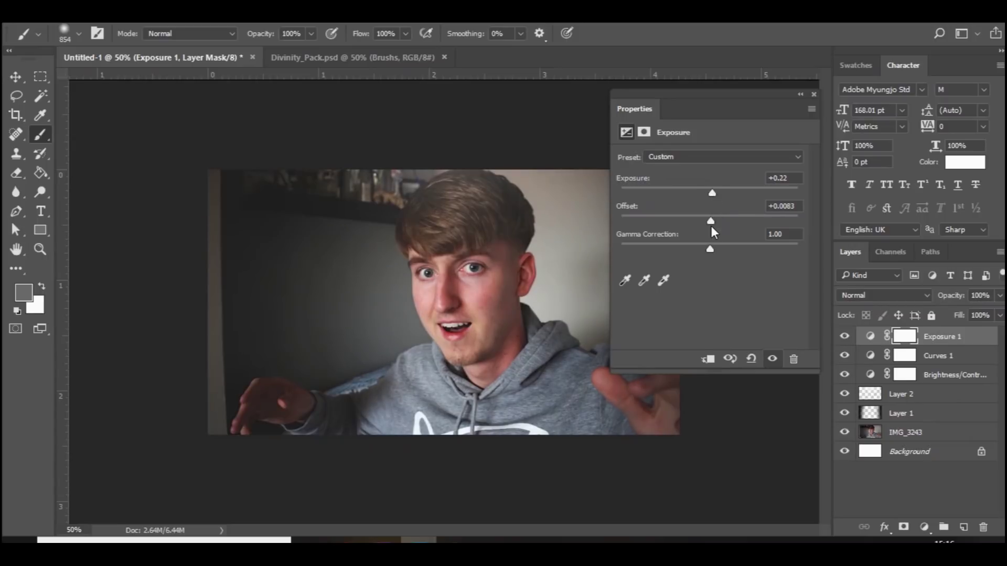
{"action": "left_click_drag", "start_coordinate": [711, 247], "coordinate": [718, 246]}
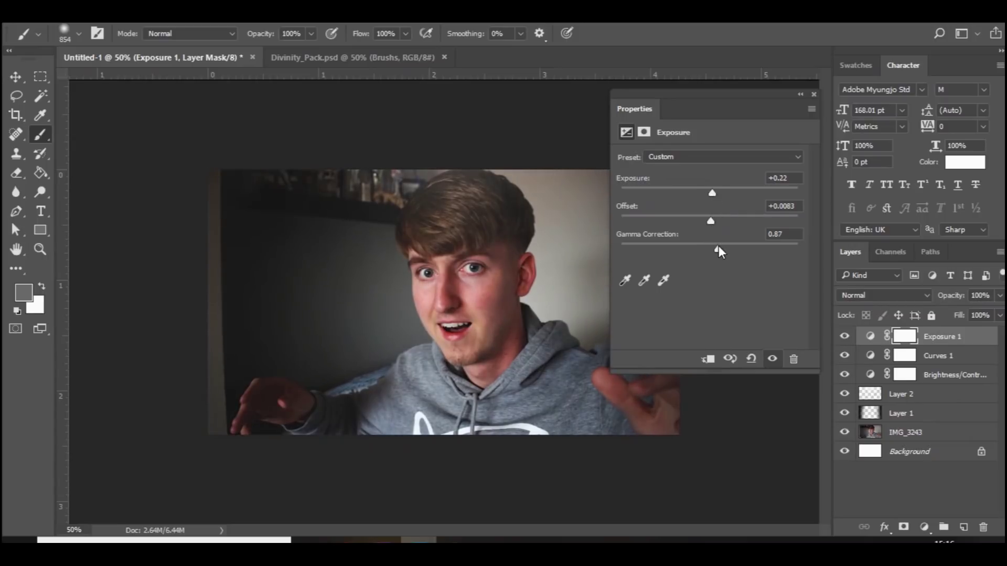
{"action": "left_click", "coordinate": [815, 93]}
Add a Color Balance adjustment layer and shift the midtones slightly toward cyan, magenta and blue.
{"action": "left_click", "coordinate": [930, 530]}
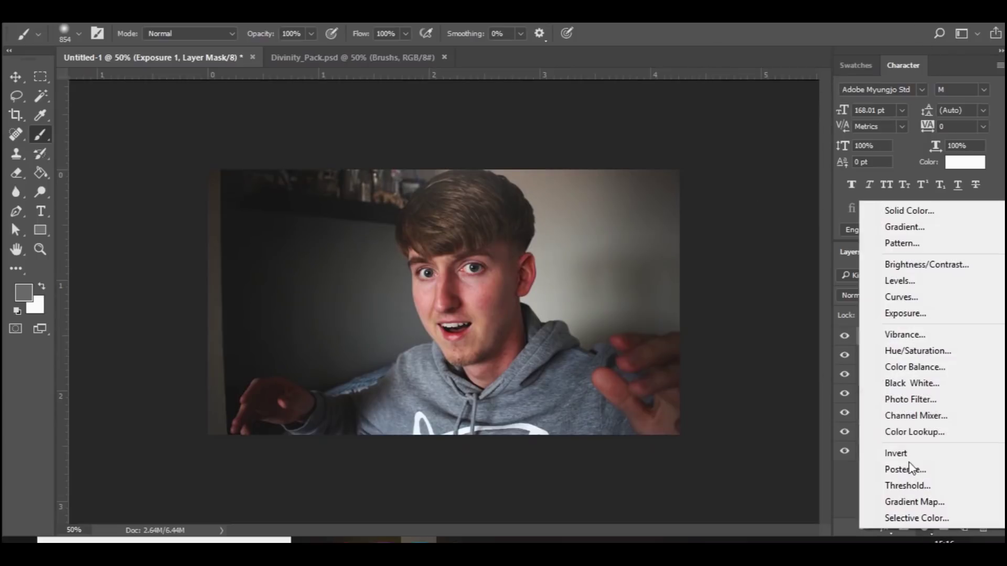
{"action": "left_click", "coordinate": [909, 366]}
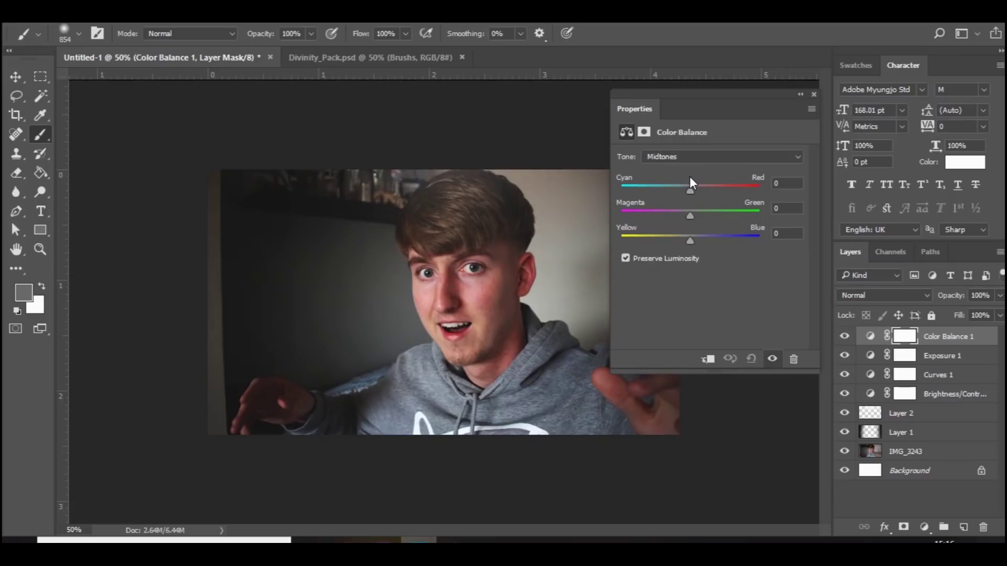
{"action": "left_click_drag", "start_coordinate": [686, 187], "coordinate": [683, 188]}
{"action": "left_click", "coordinate": [685, 212]}
{"action": "left_click", "coordinate": [701, 238]}
{"action": "left_click", "coordinate": [814, 95]}
Group all adjustment layers with Layer 1 and Layer 2, and compare the photo with the group hidden and shown.
{"action": "left_click", "coordinate": [955, 396], "text": "shift"}
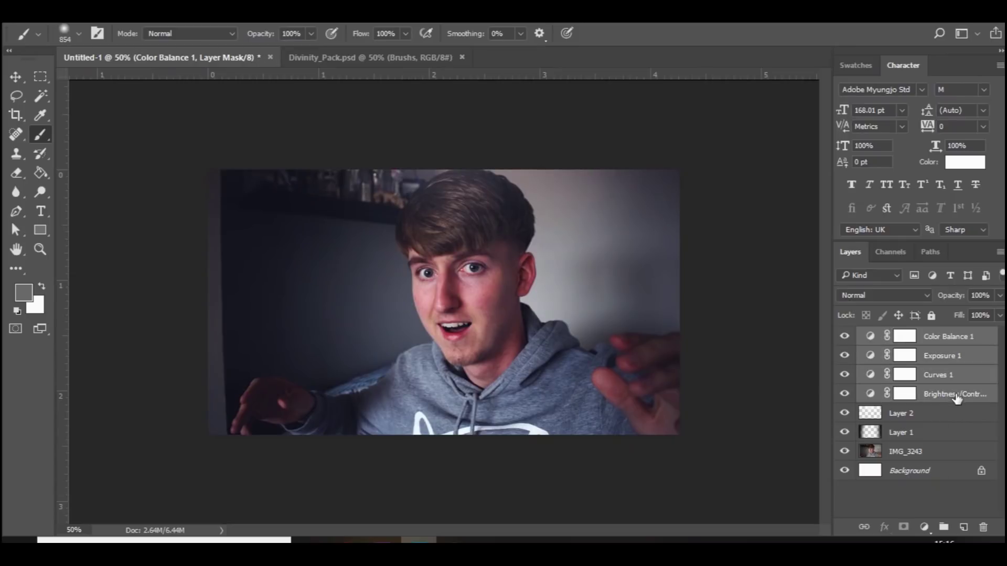
{"action": "left_click", "coordinate": [946, 434], "text": "shift"}
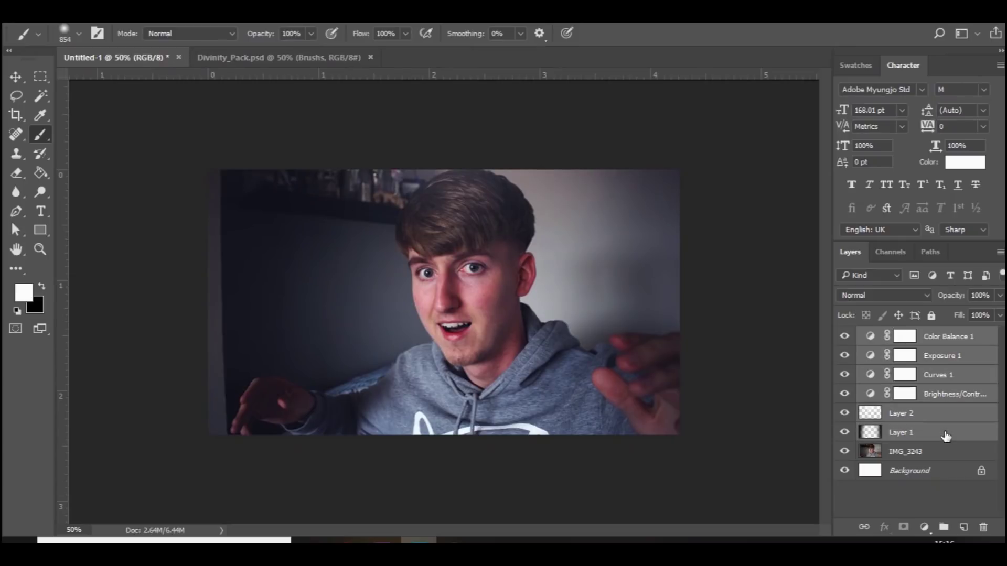
{"action": "key", "text": "ctrl+g"}
{"action": "left_click", "coordinate": [846, 335]}
{"action": "left_click", "coordinate": [845, 336]}
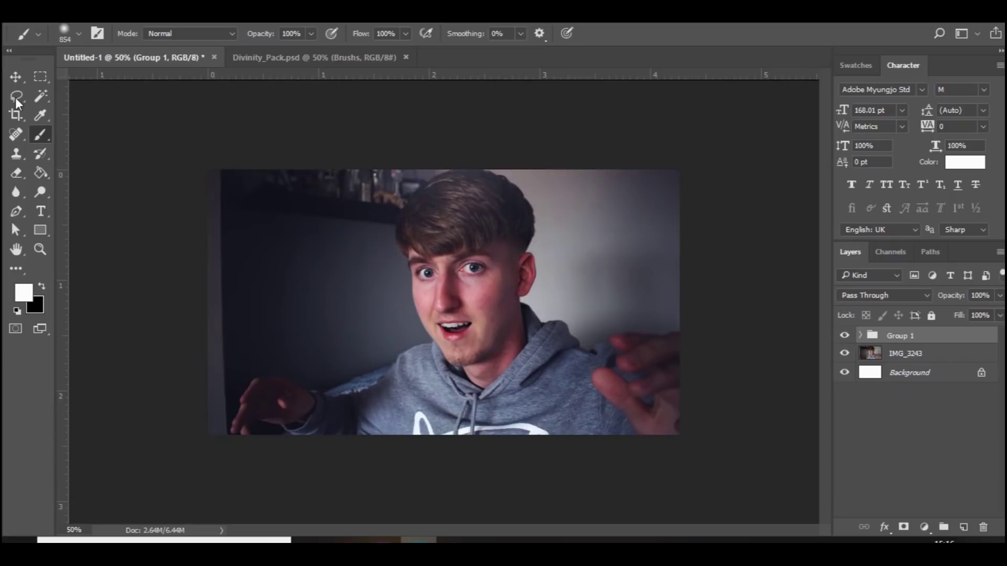
Place the blue light-streak image 1 from the images folder over the photo and rasterize its layer.
{"action": "left_click", "coordinate": [17, 78]}
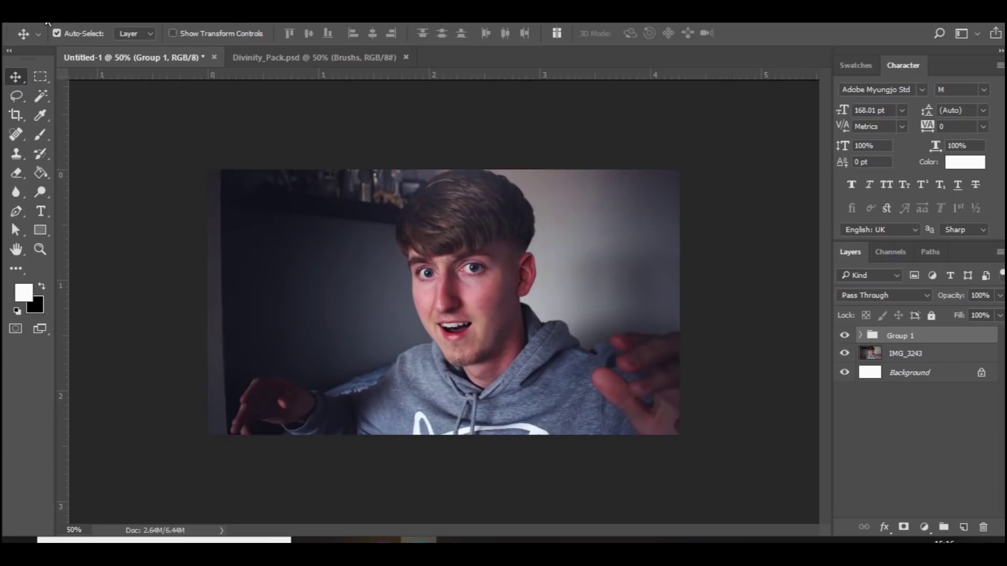
{"action": "left_click", "coordinate": [48, 22]}
{"action": "left_click", "coordinate": [73, 282]}
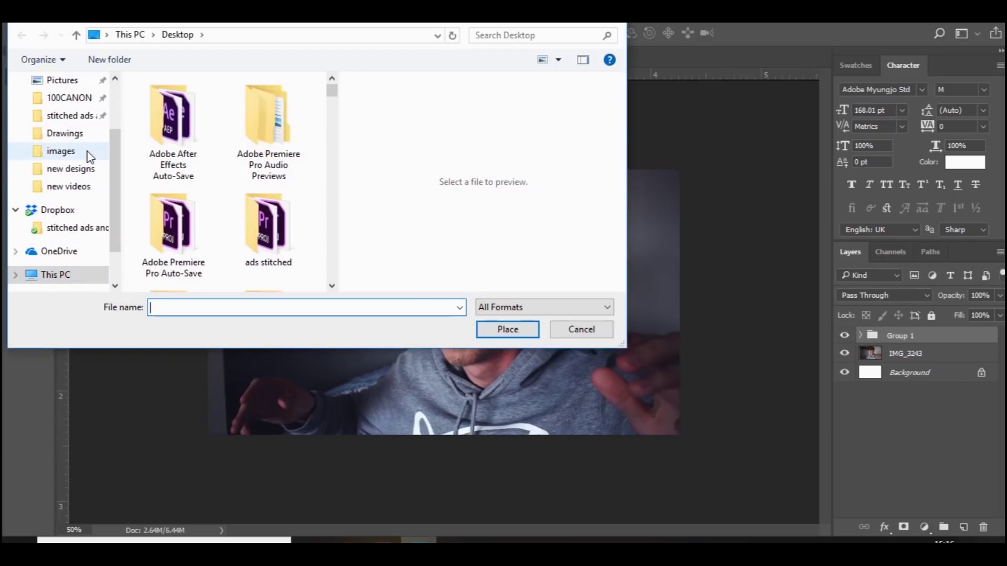
{"action": "left_click", "coordinate": [63, 151]}
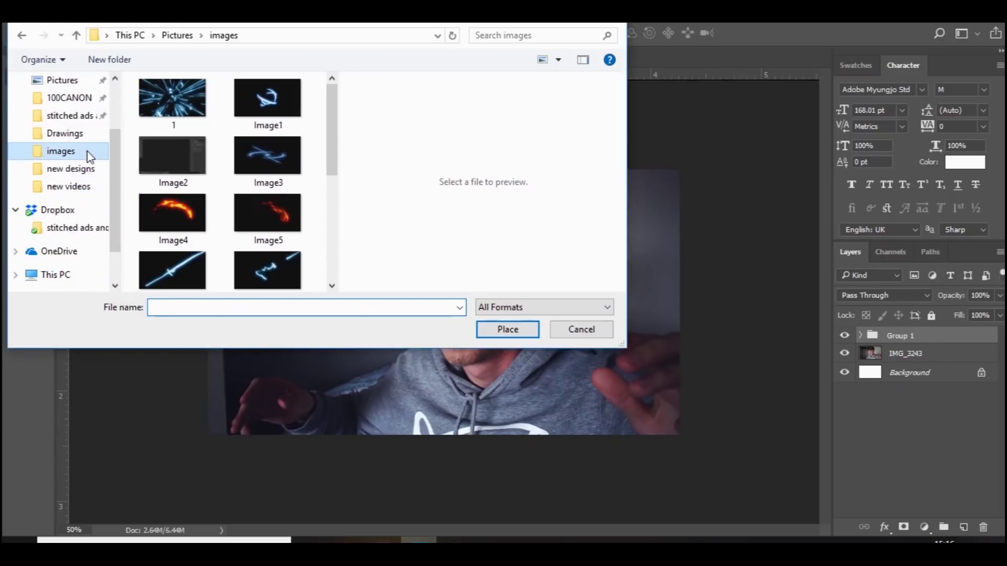
{"action": "double_click", "coordinate": [189, 99]}
{"action": "key", "text": "Return"}
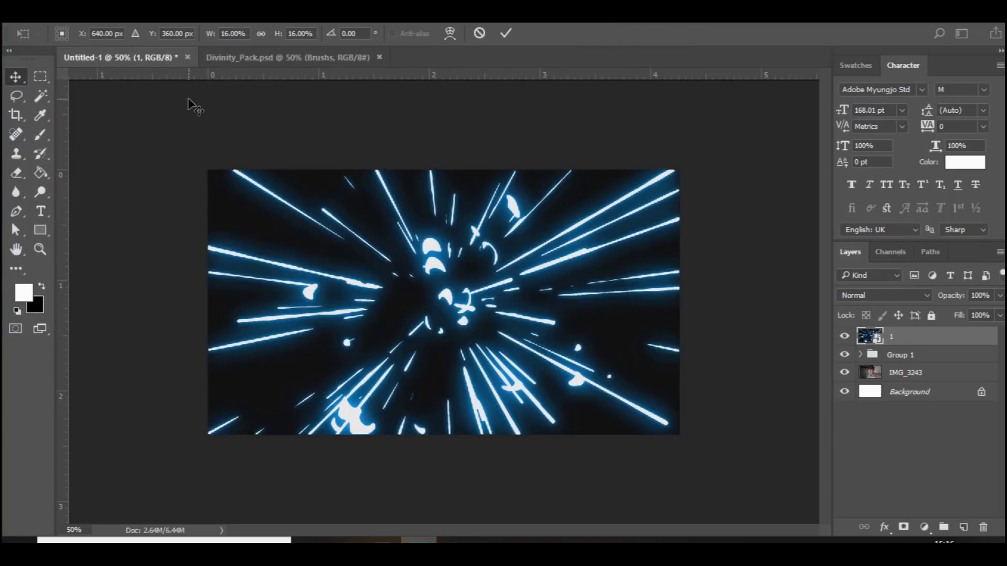
{"action": "right_click", "coordinate": [919, 332]}
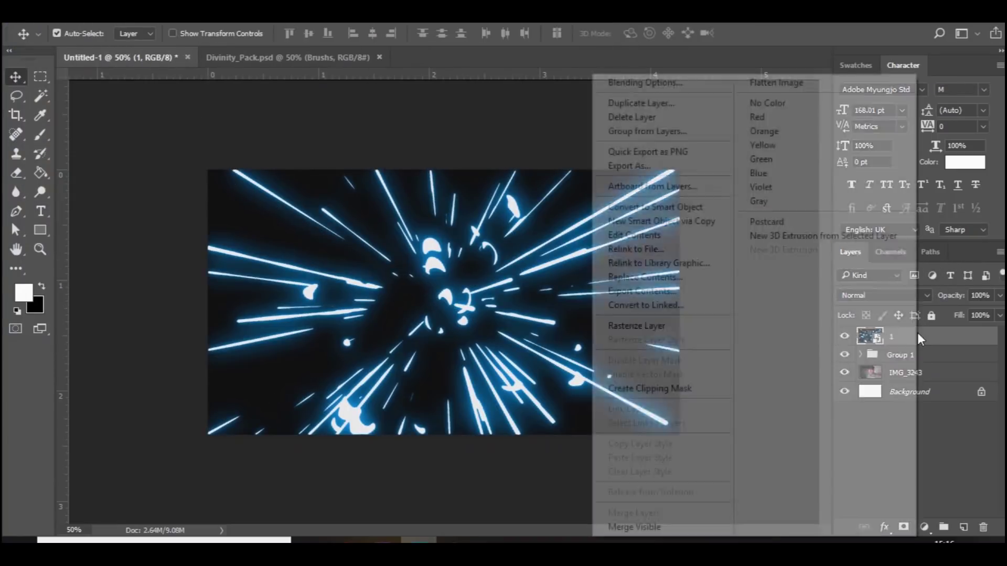
{"action": "left_click", "coordinate": [641, 326]}
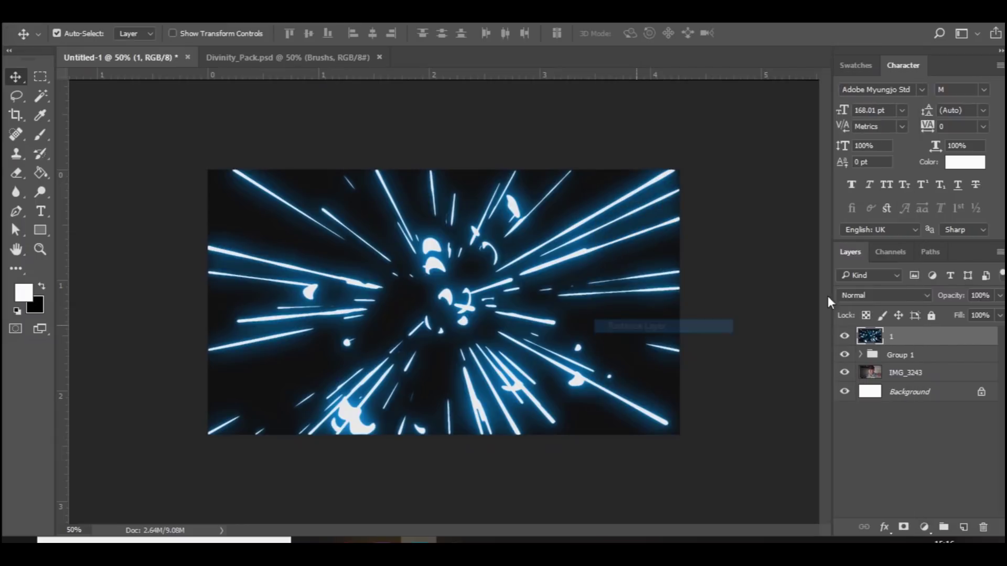
Try out blend modes on the light-streak layer, such as Color Dodge and Lighten, and settle on Screen.
{"action": "left_click", "coordinate": [897, 295]}
{"action": "left_click", "coordinate": [882, 107]}
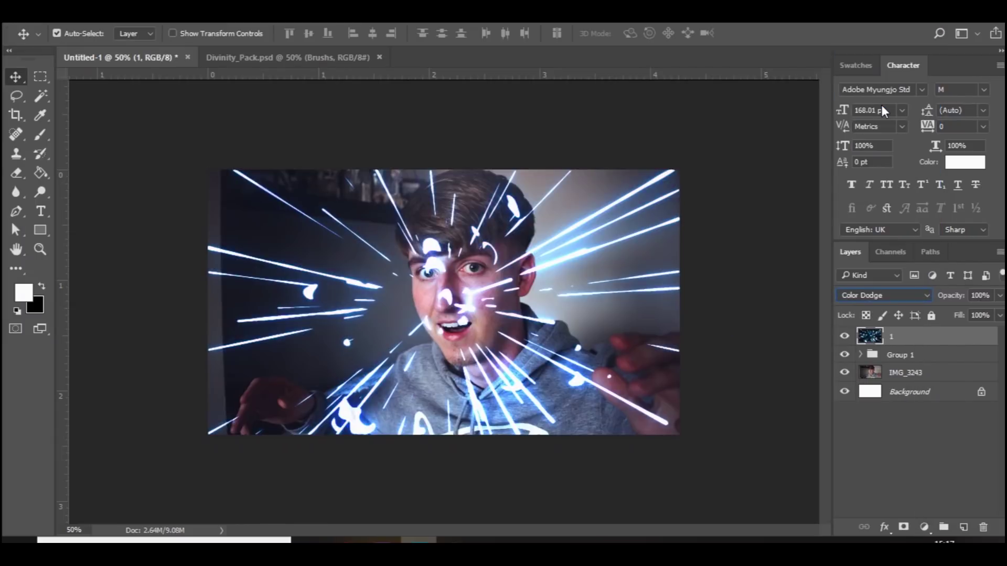
{"action": "key", "text": "Up"}
{"action": "key", "text": "Down"}
{"action": "key", "text": "Down"}
{"action": "key", "text": "Up"}
{"action": "key", "text": "Up"}
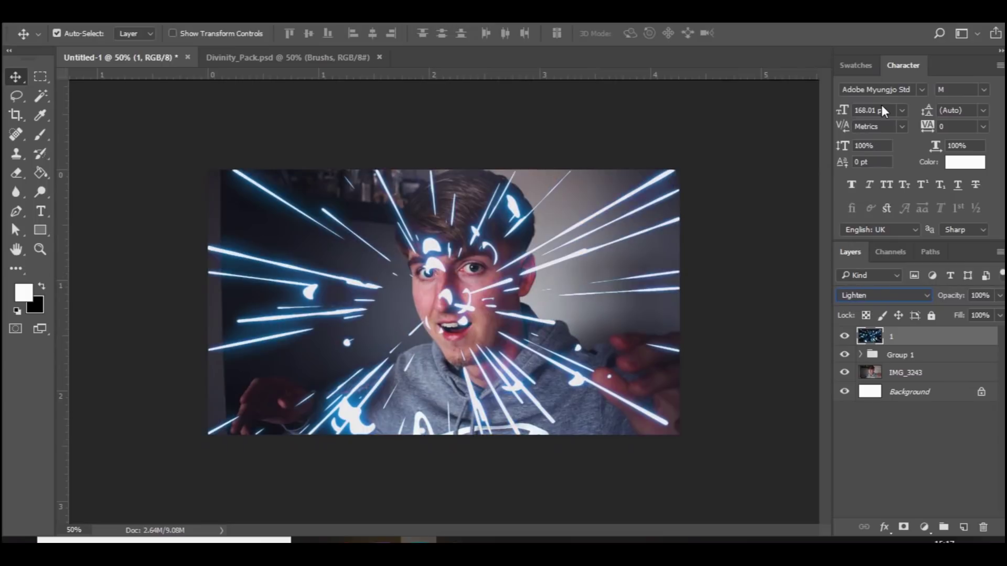
{"action": "key", "text": "Down"}
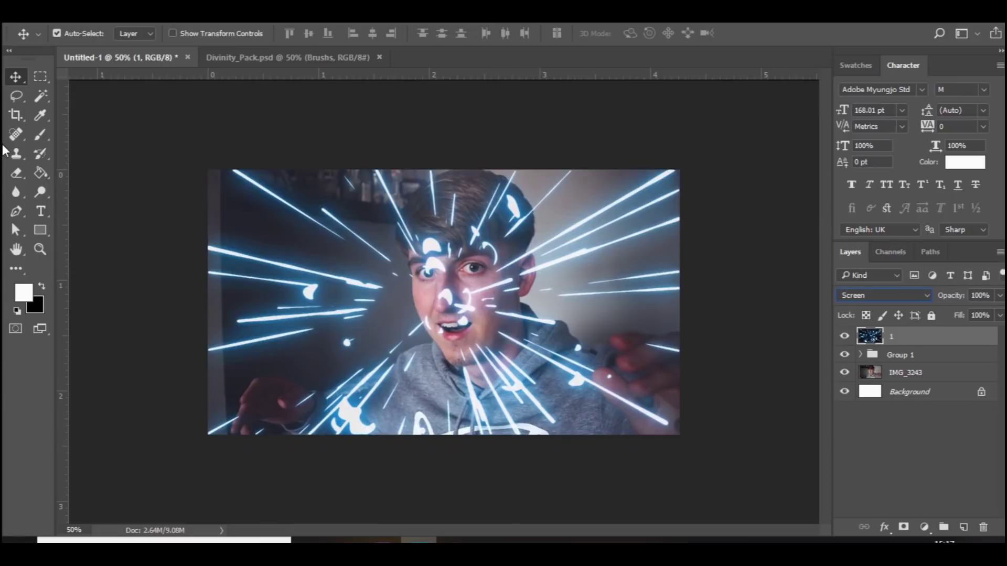
Erase the light streaks covering the face and hair with a soft eraser, and move Group 1 above layer 1.
{"action": "left_click", "coordinate": [17, 173]}
{"action": "mouse_move", "coordinate": [419, 289]}
{"action": "left_mouse_down"}
{"action": "mouse_move", "coordinate": [303, 298]}
{"action": "mouse_move", "coordinate": [356, 297]}
{"action": "mouse_move", "coordinate": [461, 246]}
{"action": "mouse_move", "coordinate": [446, 249]}
{"action": "mouse_move", "coordinate": [459, 215]}
{"action": "mouse_move", "coordinate": [477, 210]}
{"action": "mouse_move", "coordinate": [489, 226]}
{"action": "mouse_move", "coordinate": [462, 336]}
{"action": "mouse_move", "coordinate": [451, 266]}
{"action": "mouse_move", "coordinate": [453, 304]}
{"action": "mouse_move", "coordinate": [485, 368]}
{"action": "mouse_move", "coordinate": [495, 314]}
{"action": "mouse_move", "coordinate": [490, 191]}
{"action": "mouse_move", "coordinate": [415, 225]}
{"action": "mouse_move", "coordinate": [420, 242]}
{"action": "mouse_move", "coordinate": [443, 225]}
{"action": "left_mouse_up"}
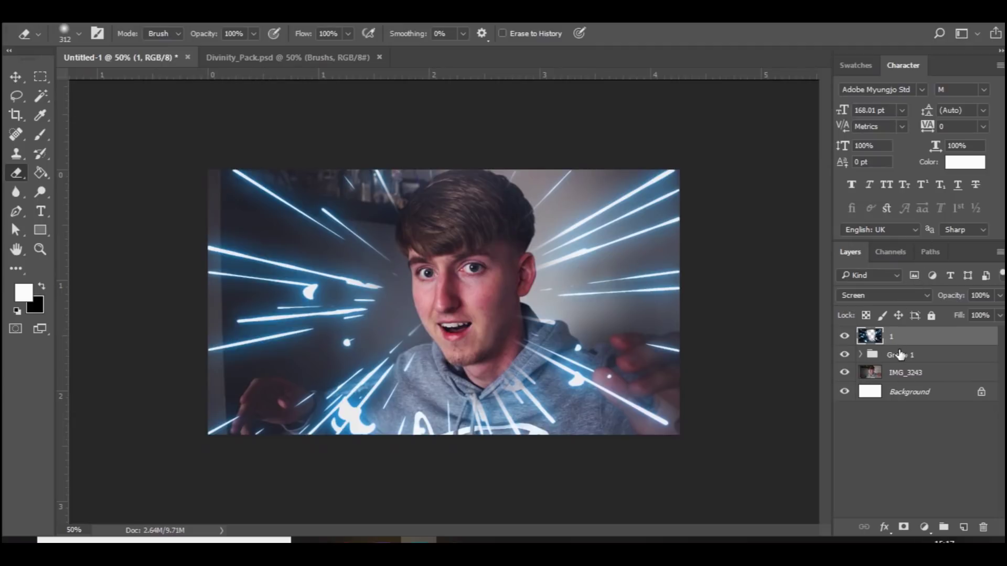
{"action": "mouse_move", "coordinate": [901, 356]}
{"action": "left_mouse_down"}
{"action": "mouse_move", "coordinate": [899, 326]}
{"action": "mouse_move", "coordinate": [902, 335]}
{"action": "left_mouse_up"}
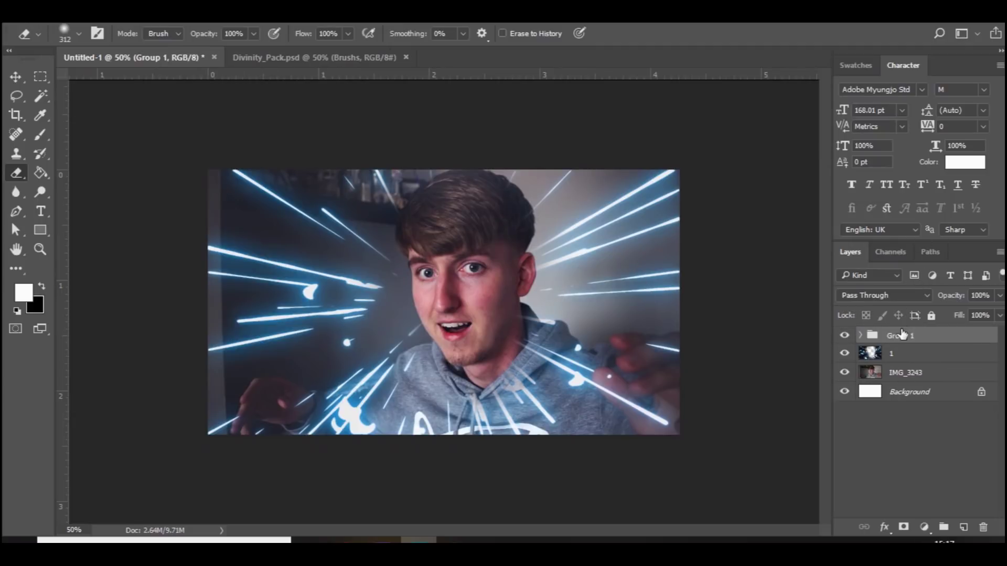
Add a new layer beneath Group 1 and set the brush's foreground colour to a bright blue with hue 198.
{"action": "left_click", "coordinate": [964, 527]}
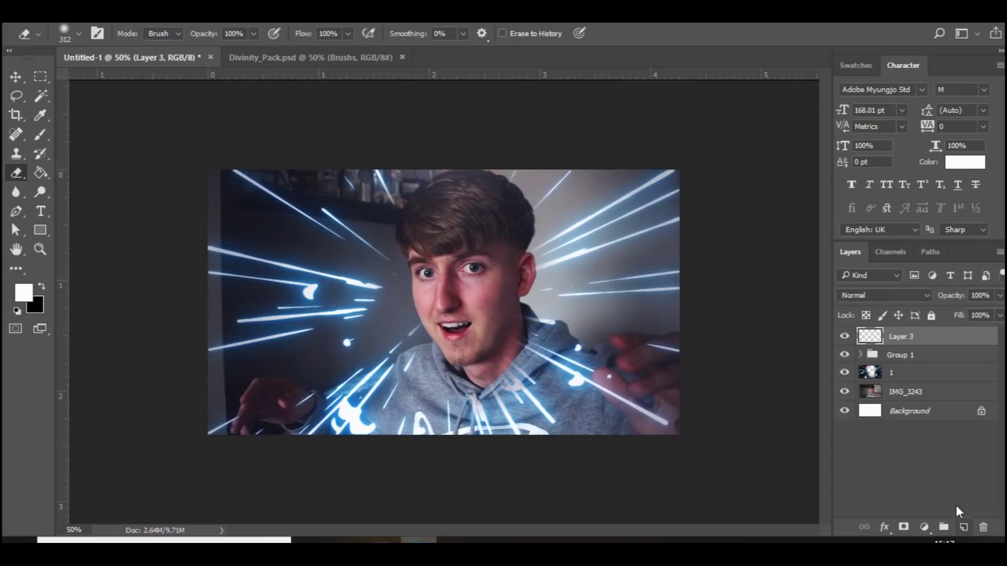
{"action": "left_click_drag", "start_coordinate": [900, 340], "coordinate": [896, 370]}
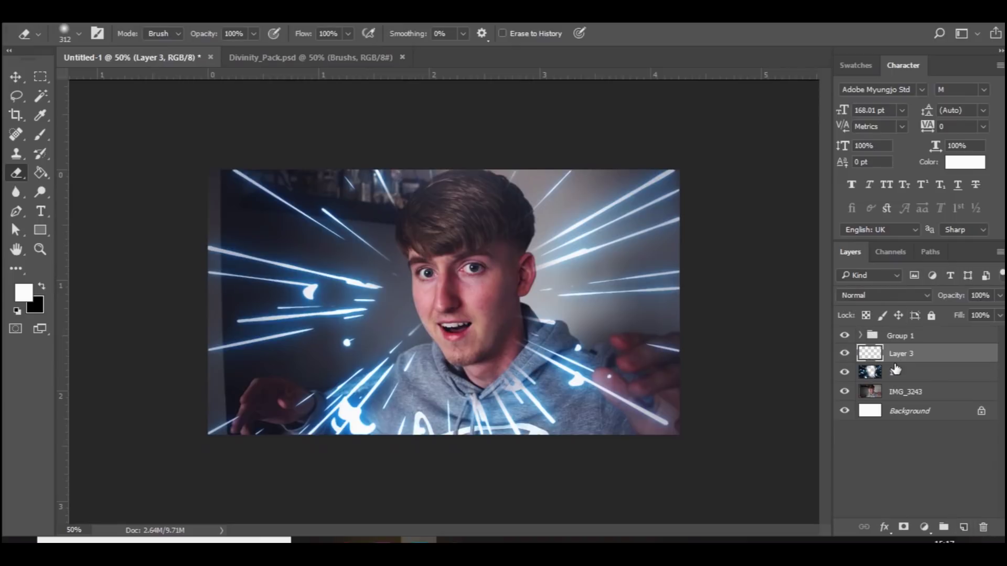
{"action": "left_click", "coordinate": [41, 135]}
{"action": "left_click", "coordinate": [22, 293]}
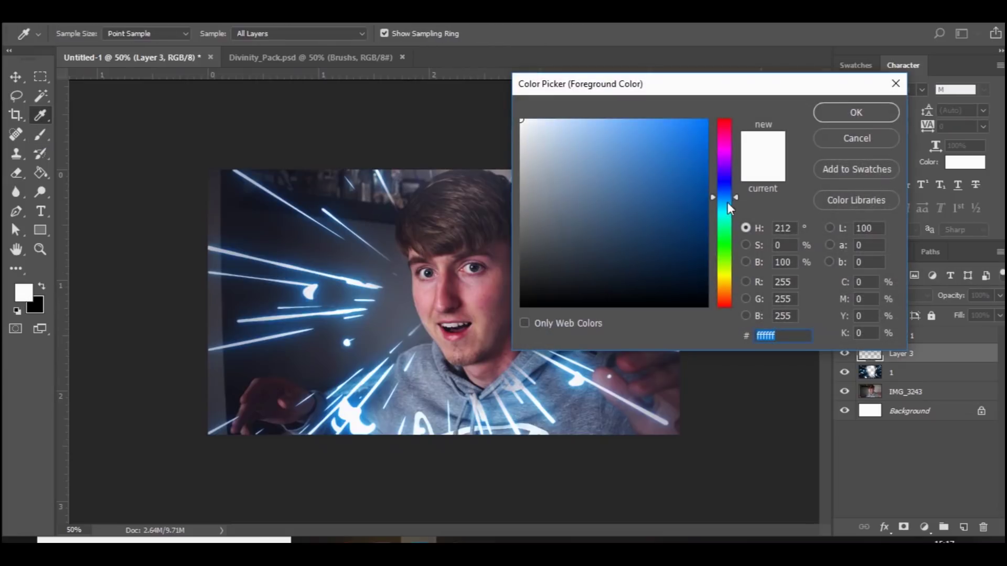
{"action": "left_click_drag", "start_coordinate": [721, 198], "coordinate": [724, 205]}
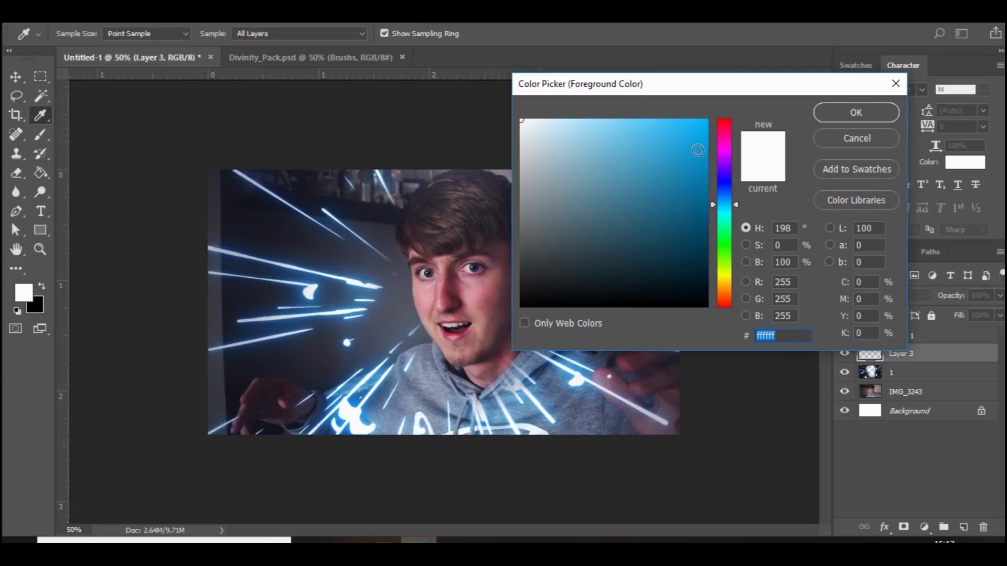
{"action": "left_click", "coordinate": [694, 133]}
{"action": "key", "text": "Return"}
Paint blue glows over the photo's lower-right corner and left side with a 1286 px soft brush, blending the layer as Color Dodge.
{"action": "key", "text": "ctrl+minus"}
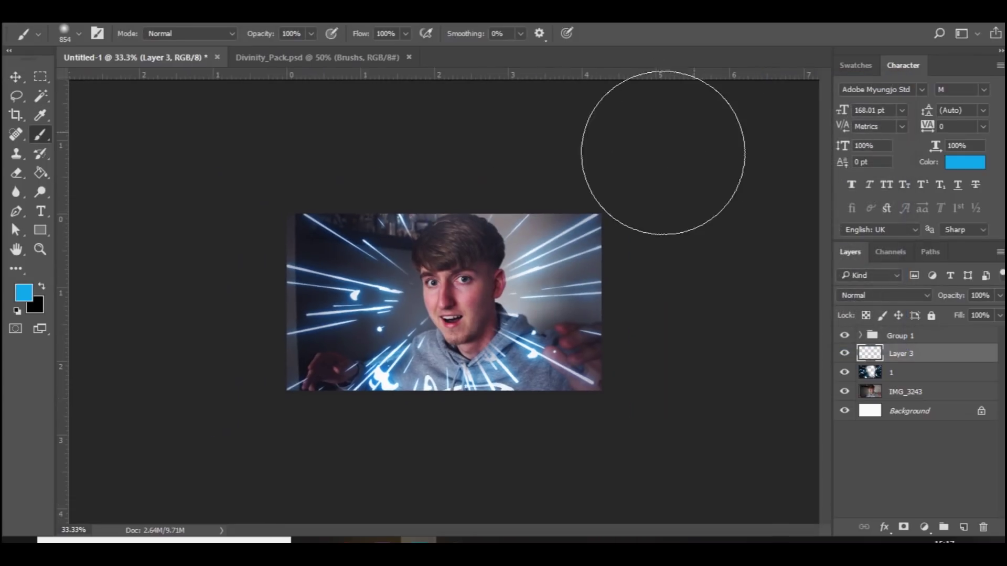
{"action": "left_click_drag", "start_coordinate": [546, 326], "coordinate": [607, 317]}
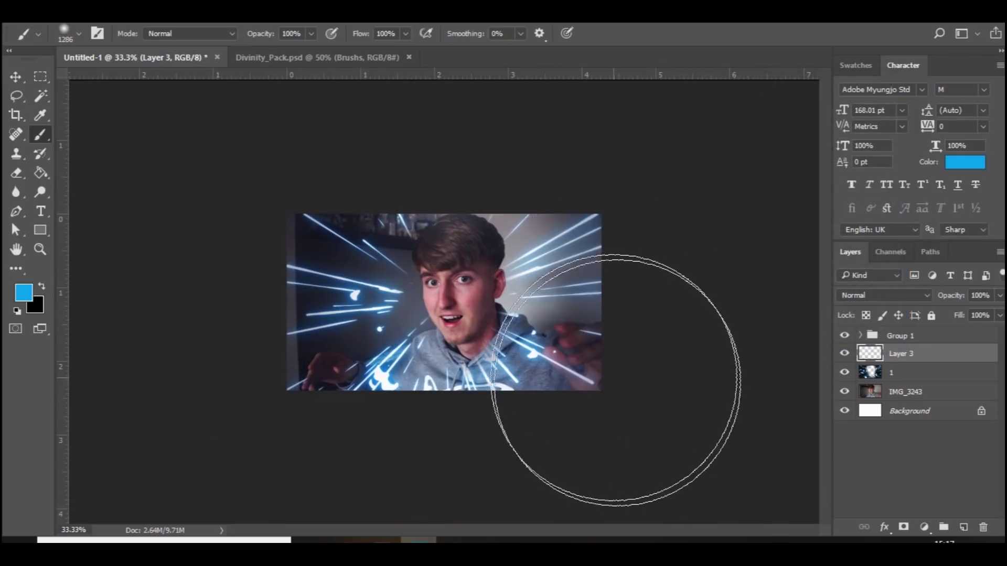
{"action": "left_click_drag", "start_coordinate": [625, 404], "coordinate": [607, 423]}
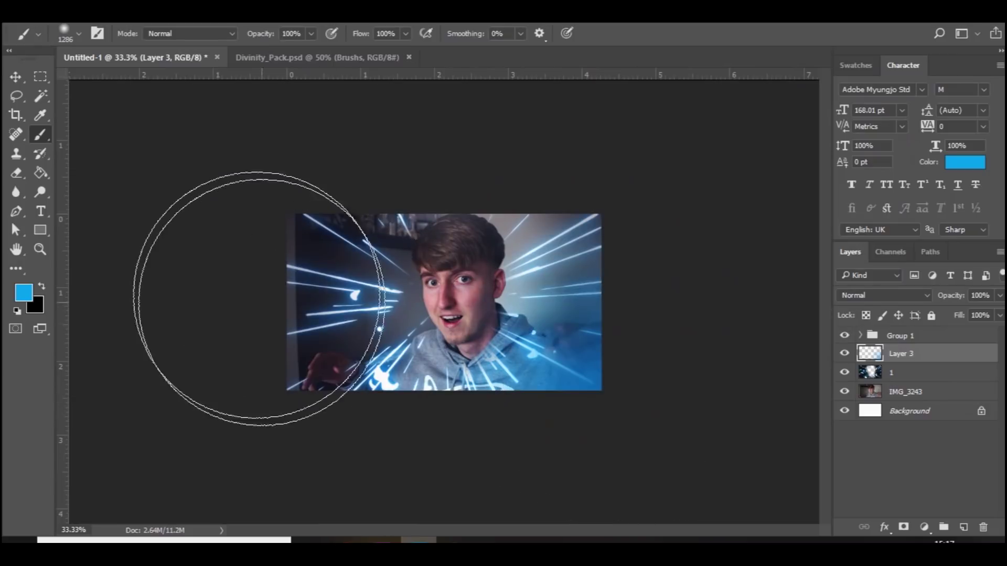
{"action": "left_click", "coordinate": [258, 279]}
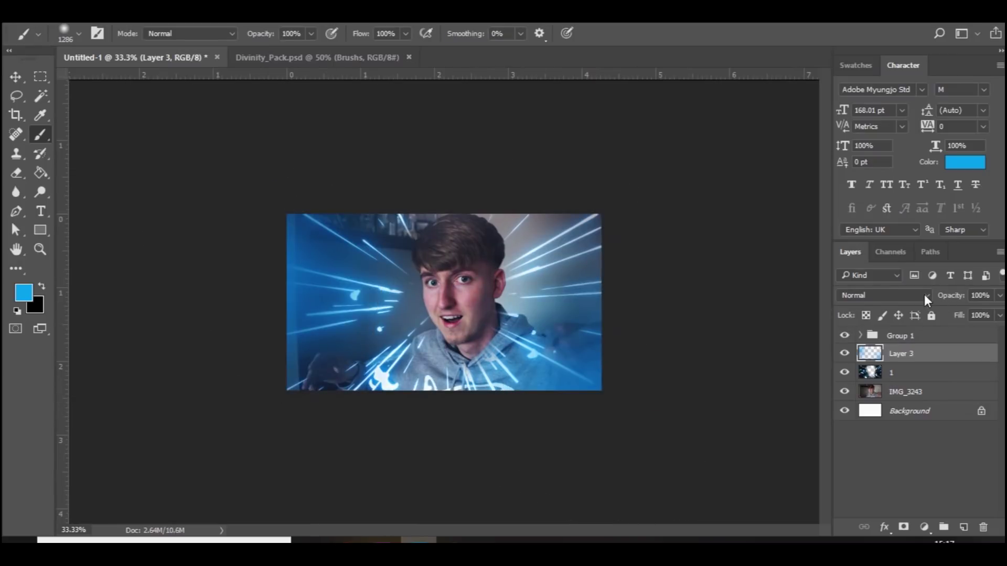
{"action": "left_click", "coordinate": [924, 295]}
{"action": "left_click", "coordinate": [891, 107]}
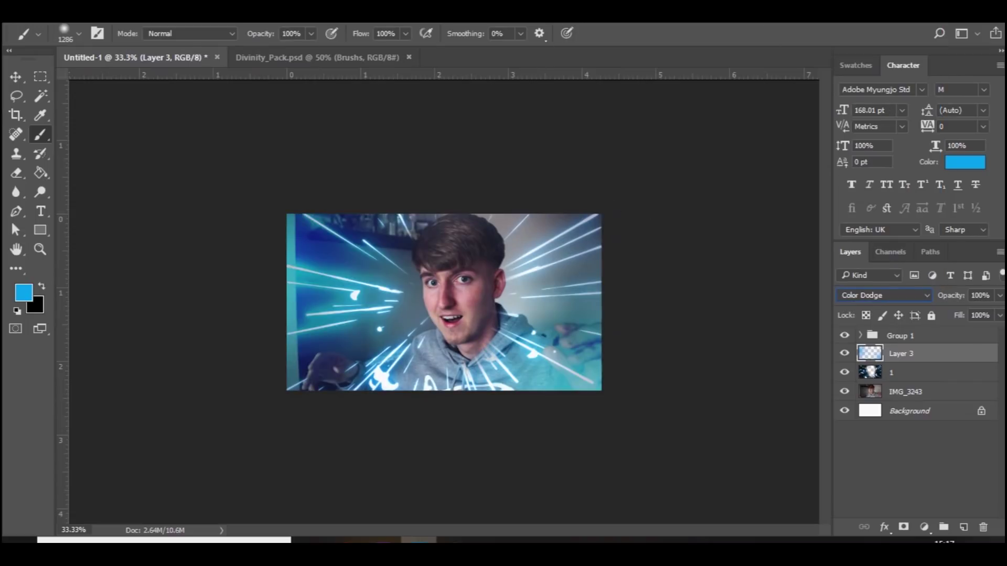
Place the light-beam picture Image8 from the images folder into the document and rasterize its layer.
{"action": "left_click", "coordinate": [42, 16]}
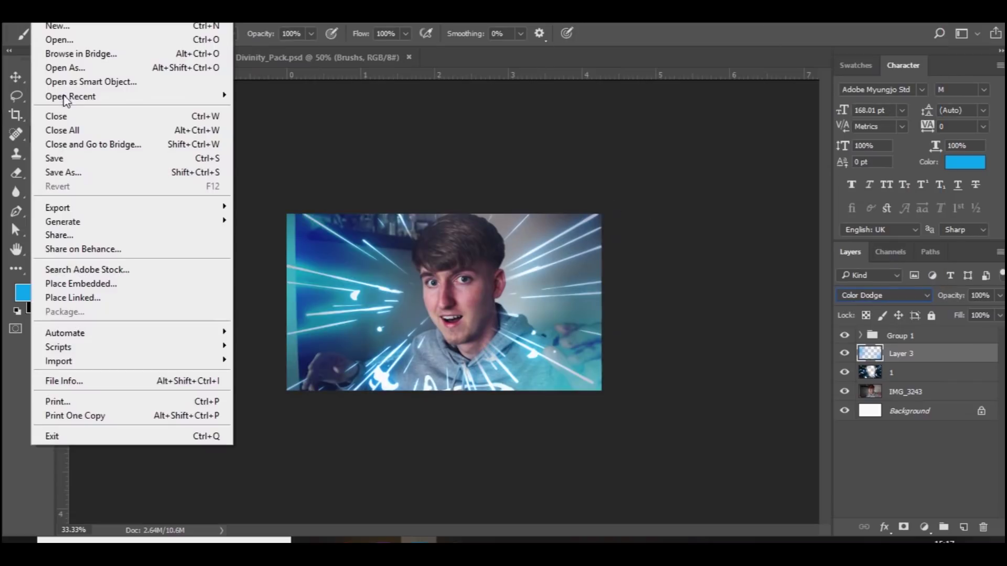
{"action": "left_click", "coordinate": [83, 283]}
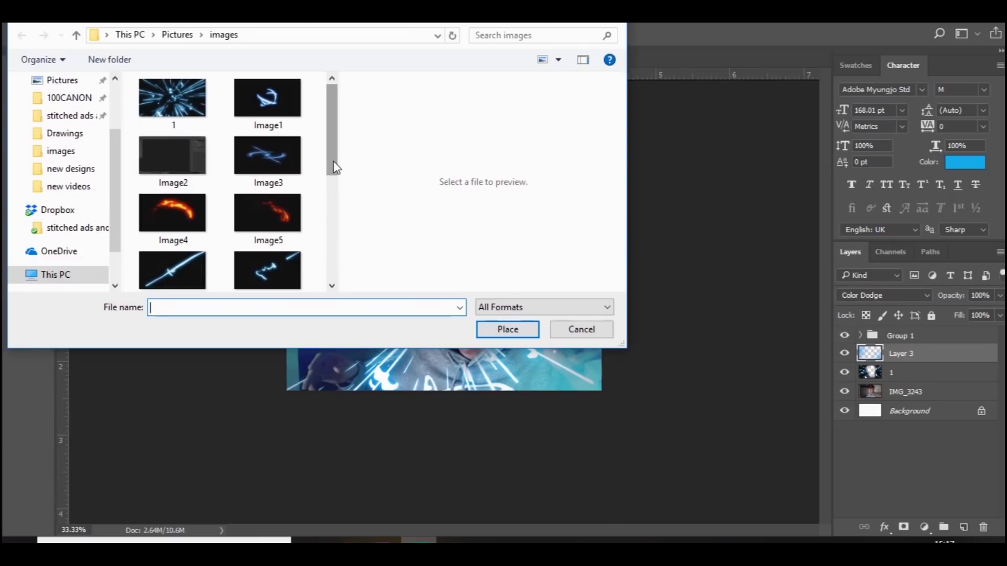
{"action": "left_click_drag", "start_coordinate": [336, 168], "coordinate": [329, 210]}
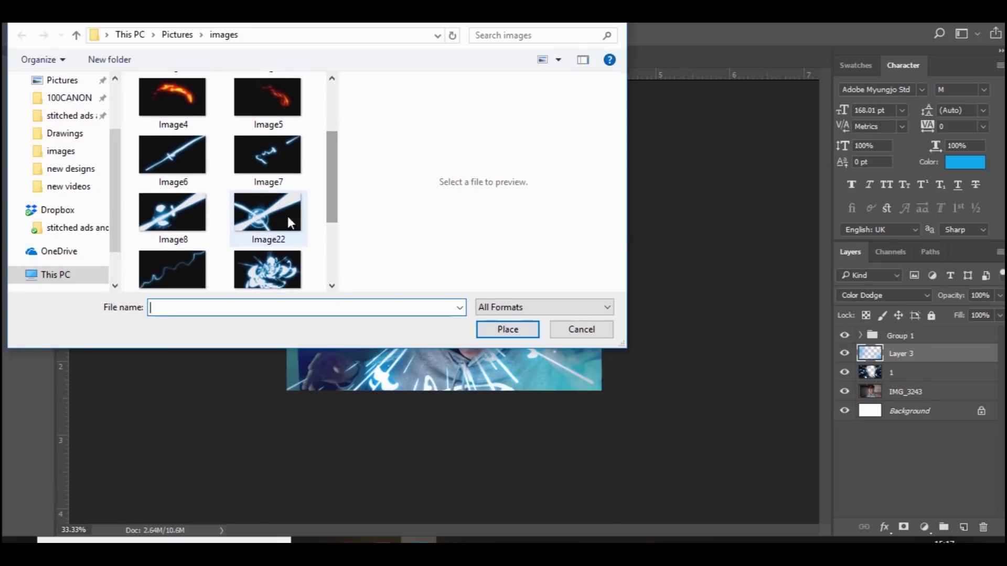
{"action": "mouse_move", "coordinate": [329, 197]}
{"action": "left_mouse_down"}
{"action": "mouse_move", "coordinate": [322, 241]}
{"action": "mouse_move", "coordinate": [329, 204]}
{"action": "left_mouse_up"}
{"action": "left_click", "coordinate": [176, 194]}
{"action": "double_click", "coordinate": [175, 194]}
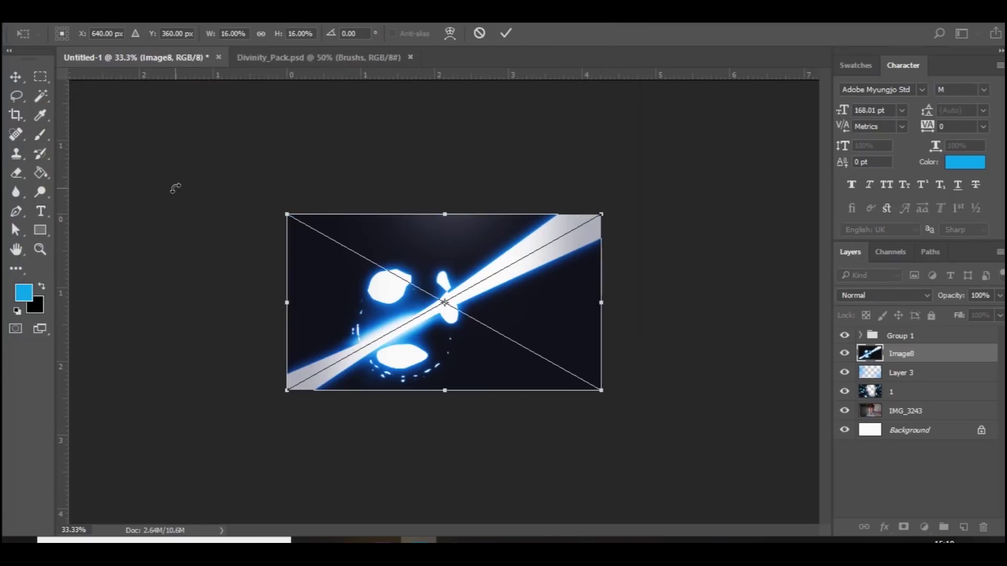
{"action": "key", "text": "Return"}
{"action": "key", "text": "b"}
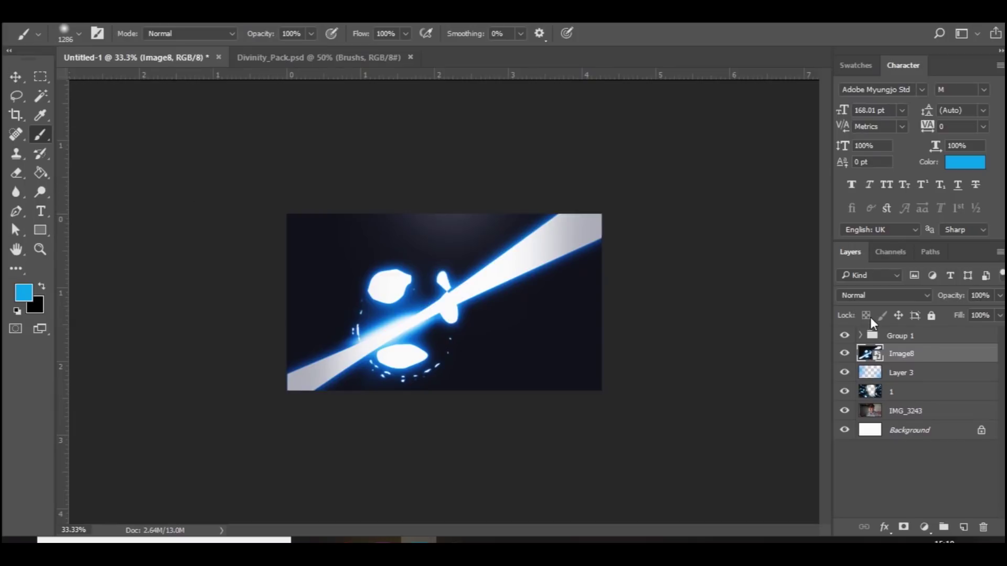
{"action": "right_click", "coordinate": [904, 357]}
{"action": "left_click", "coordinate": [687, 329]}
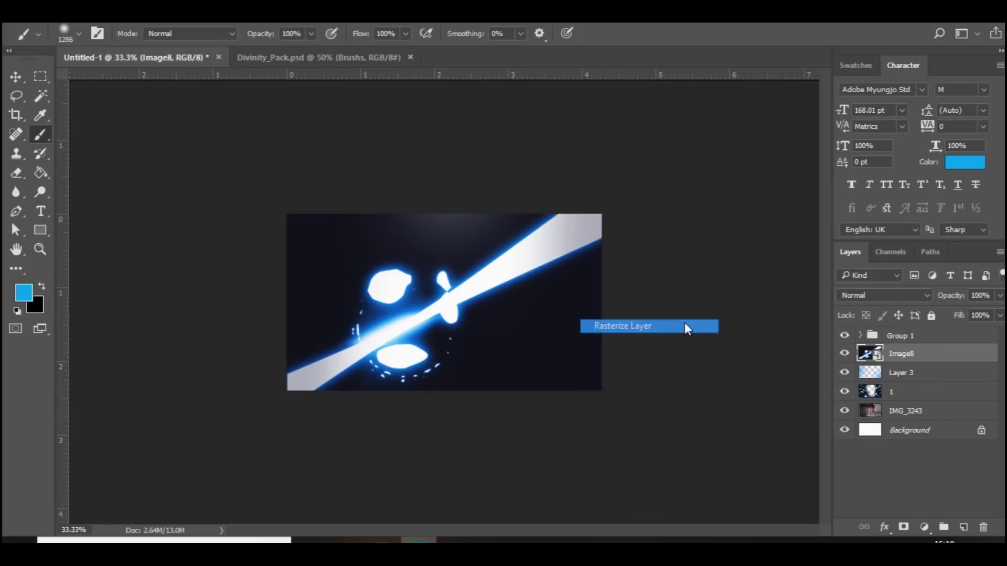
Blend the Image8 layer as Color Dodge, rotate the beam more upright and move it over the hand in the photo's lower-right corner.
{"action": "left_click", "coordinate": [881, 295]}
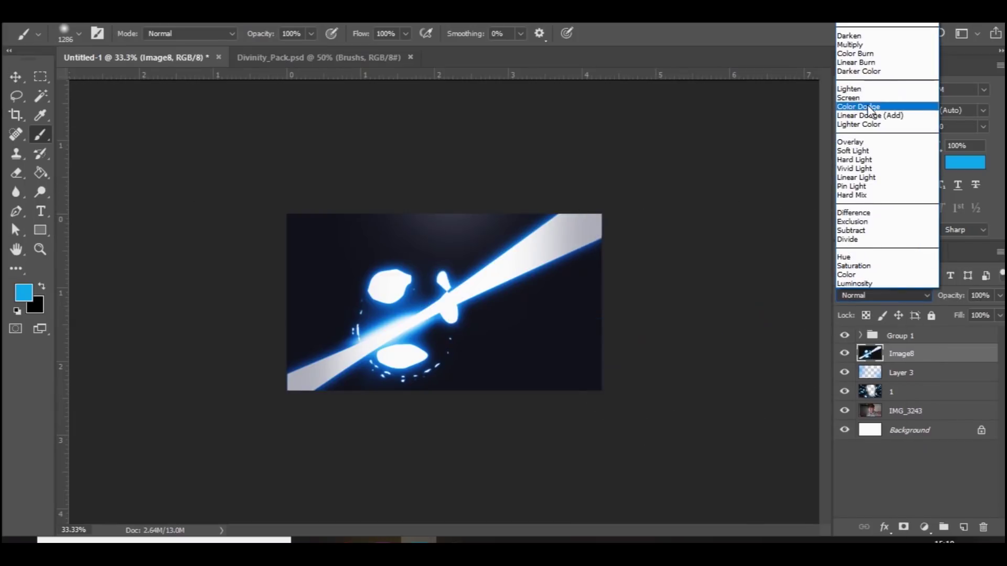
{"action": "left_click", "coordinate": [868, 106]}
{"action": "left_click", "coordinate": [15, 78]}
{"action": "key", "text": "ctrl+t"}
{"action": "left_click_drag", "start_coordinate": [723, 295], "coordinate": [652, 213]}
{"action": "left_click_drag", "start_coordinate": [460, 319], "coordinate": [561, 346]}
{"action": "key", "text": "Return"}
{"action": "left_click", "coordinate": [16, 175]}
{"action": "key", "text": "ctrl+plus"}
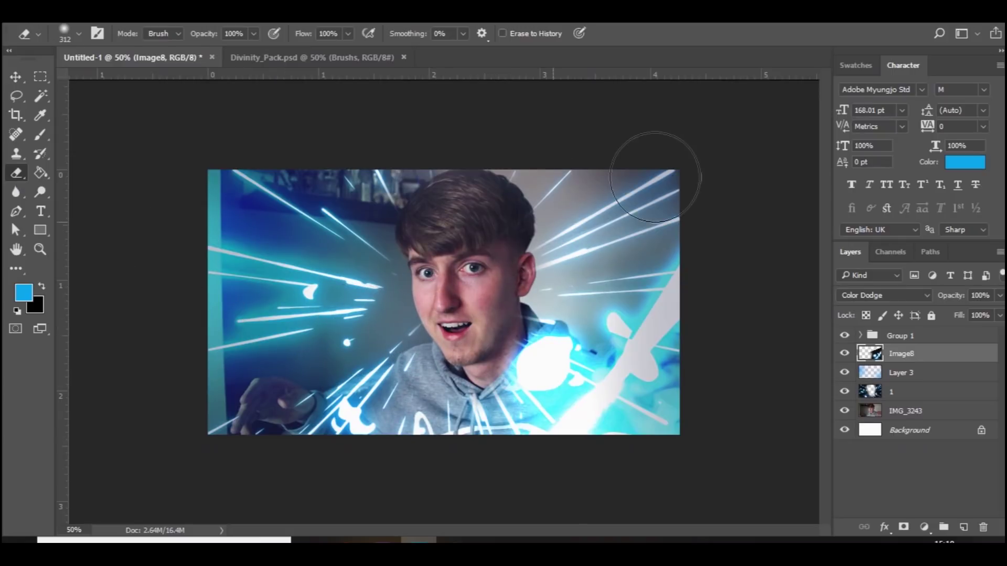
Place the glowing sword picture Image6 from the images folder and rasterize its layer.
{"action": "key", "text": "alt+f"}
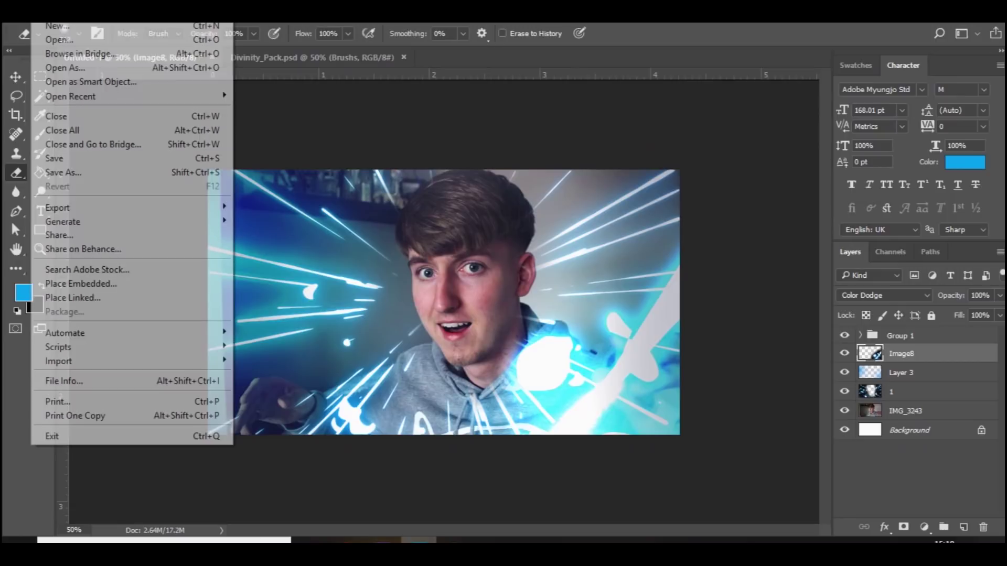
{"action": "left_click", "coordinate": [80, 286]}
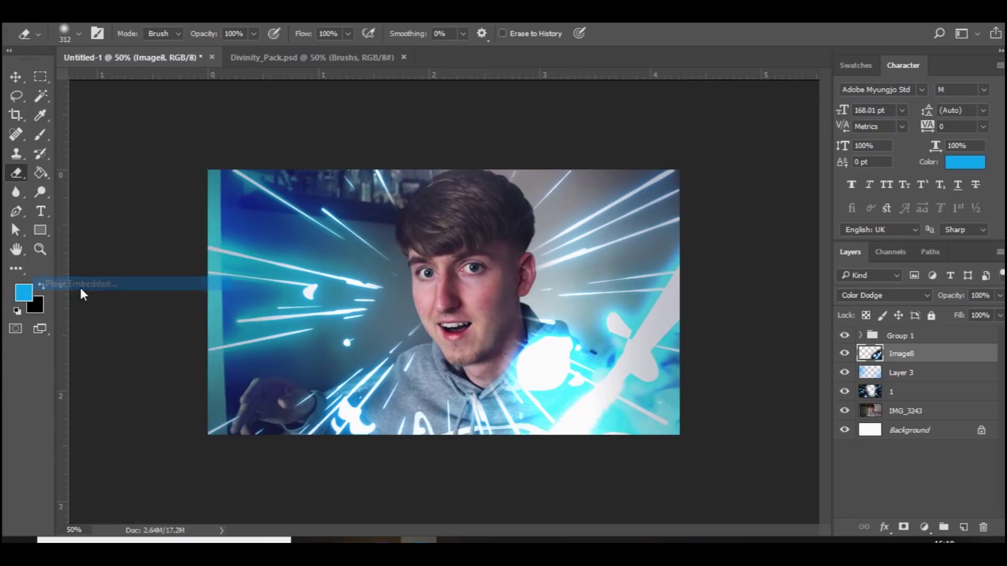
{"action": "double_click", "coordinate": [176, 283]}
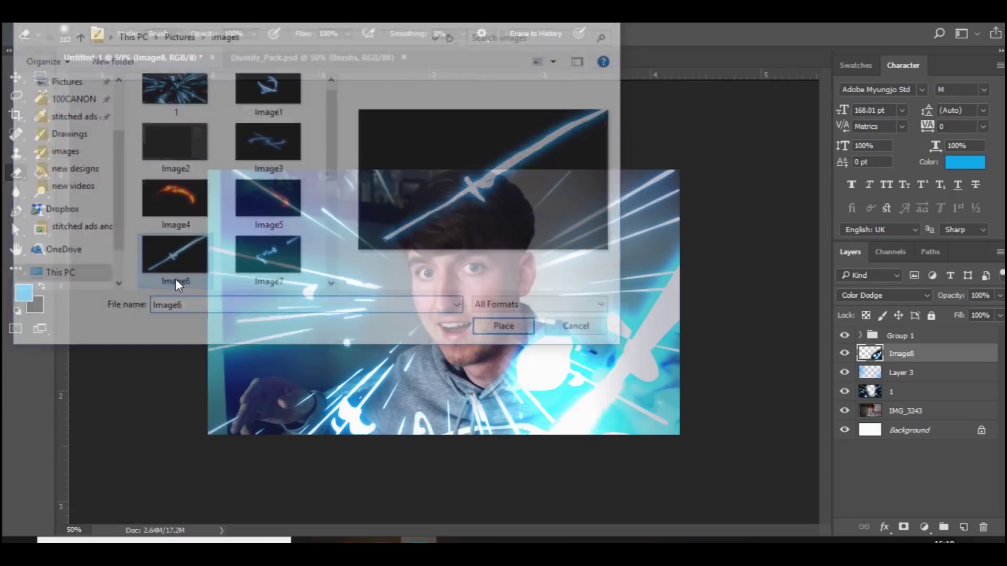
{"action": "key", "text": "Return"}
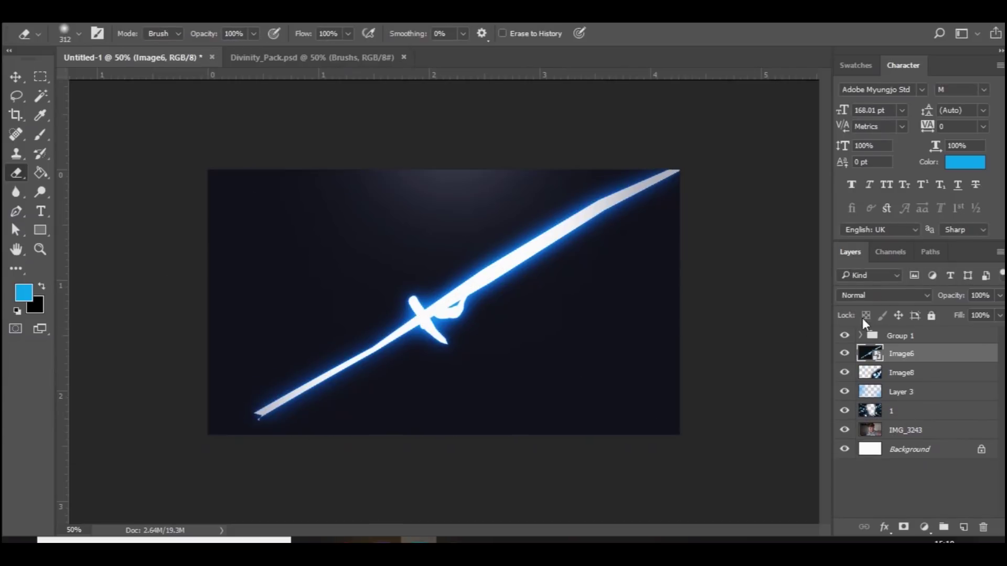
{"action": "right_click", "coordinate": [900, 350]}
{"action": "left_click", "coordinate": [692, 325]}
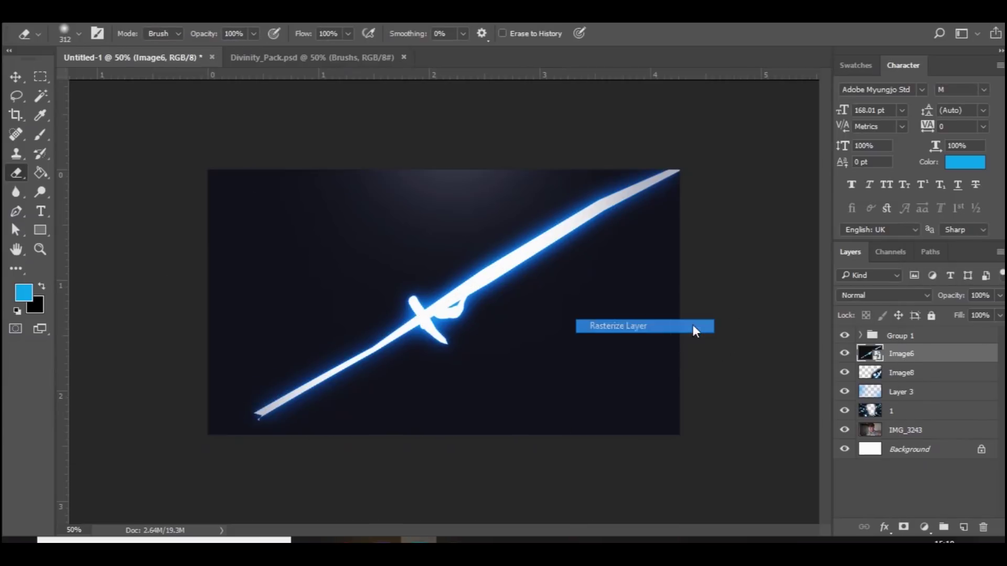
Set the Image6 layer's blend mode to Color Dodge and shift the sword's hue towards violet-blue with Hue/Saturation.
{"action": "left_click", "coordinate": [918, 293]}
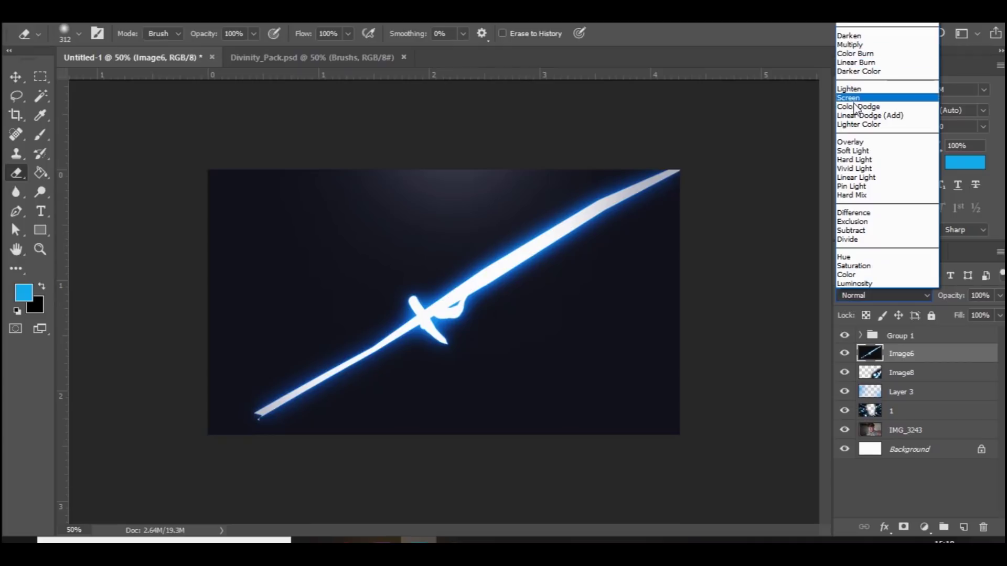
{"action": "left_click", "coordinate": [854, 102]}
{"action": "key", "text": "ctrl+u"}
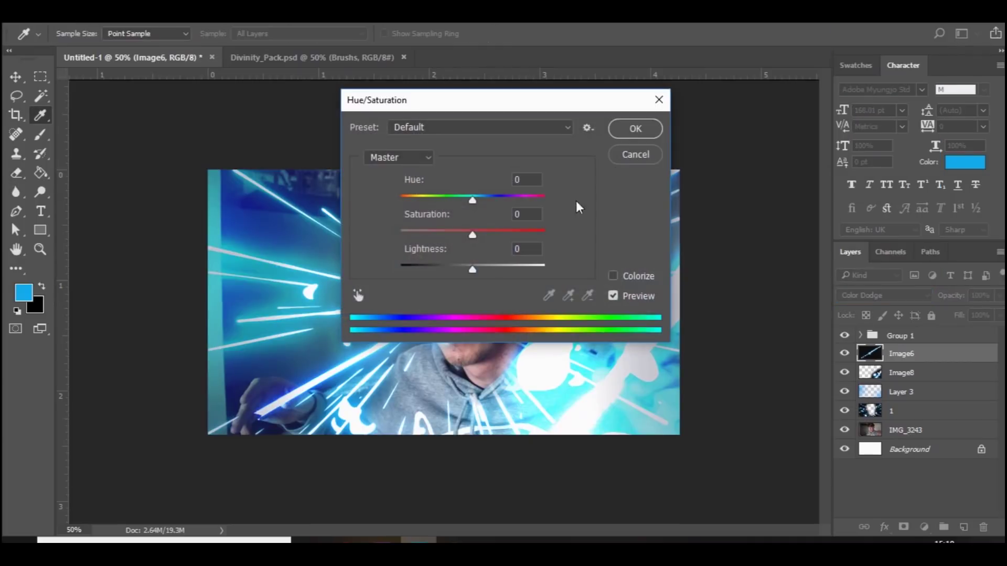
{"action": "left_click_drag", "start_coordinate": [464, 197], "coordinate": [498, 196]}
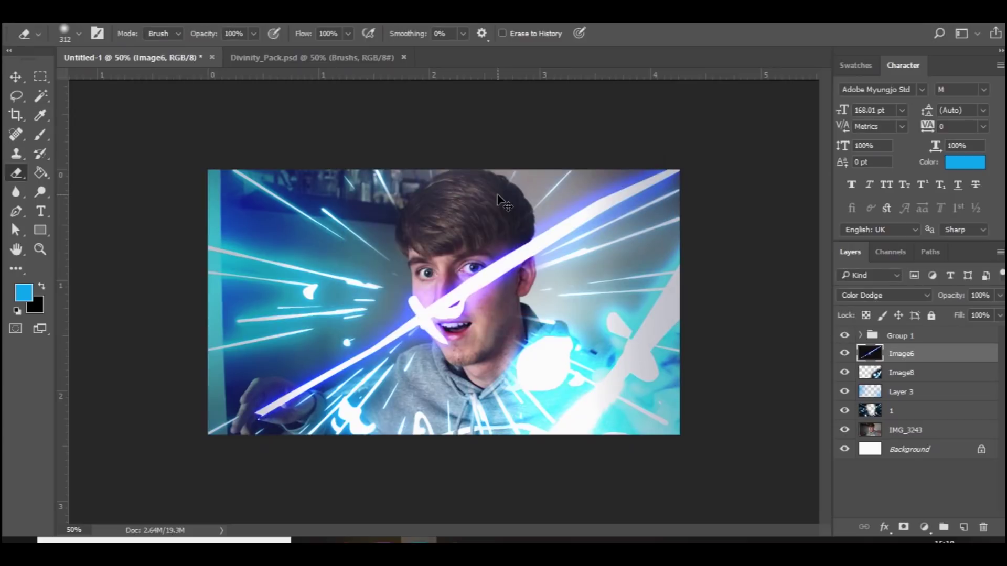
Rotate the sword to -75.15° and position its hilt over the hand in the photo's lower-left corner.
{"action": "key", "text": "ctrl+t"}
{"action": "mouse_move", "coordinate": [797, 234]}
{"action": "left_mouse_down"}
{"action": "mouse_move", "coordinate": [477, 239]}
{"action": "mouse_move", "coordinate": [341, 313]}
{"action": "mouse_move", "coordinate": [282, 327]}
{"action": "left_mouse_up"}
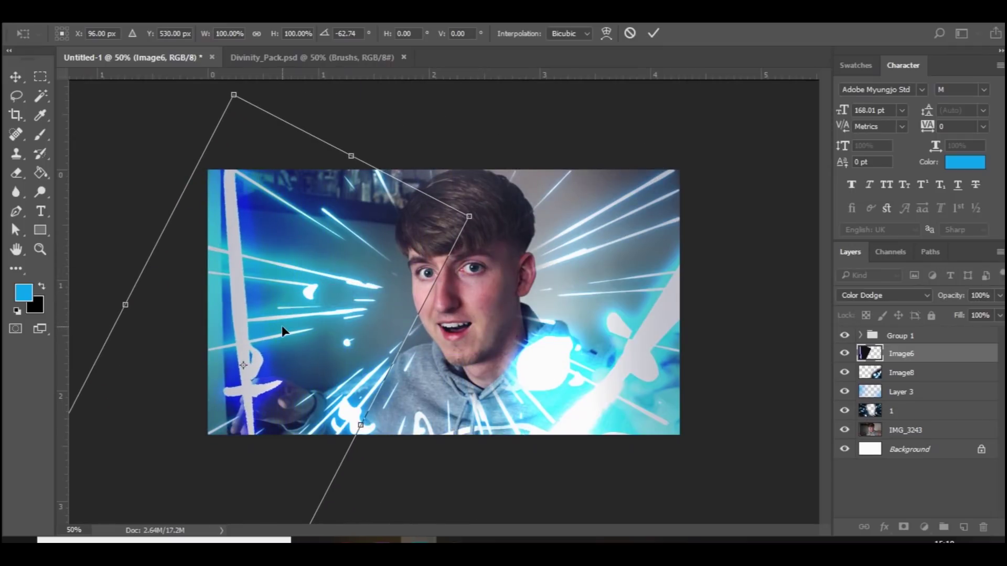
{"action": "left_click_drag", "start_coordinate": [512, 355], "coordinate": [499, 338]}
{"action": "left_click_drag", "start_coordinate": [285, 326], "coordinate": [307, 328]}
{"action": "key", "text": "Return"}
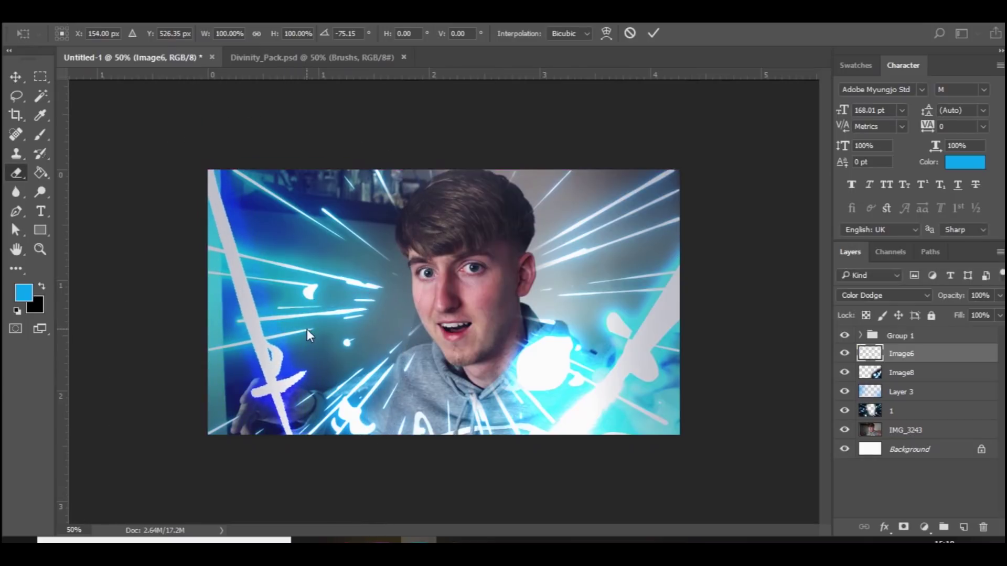
{"action": "key", "text": "e"}
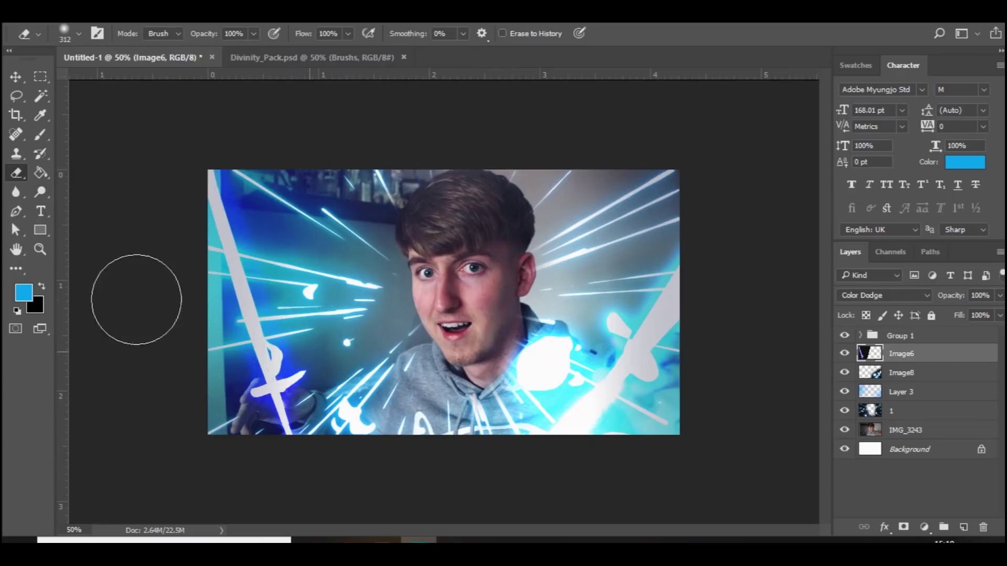
Set the Type tool's font to Urae Nium Regular.
{"action": "left_click", "coordinate": [41, 211]}
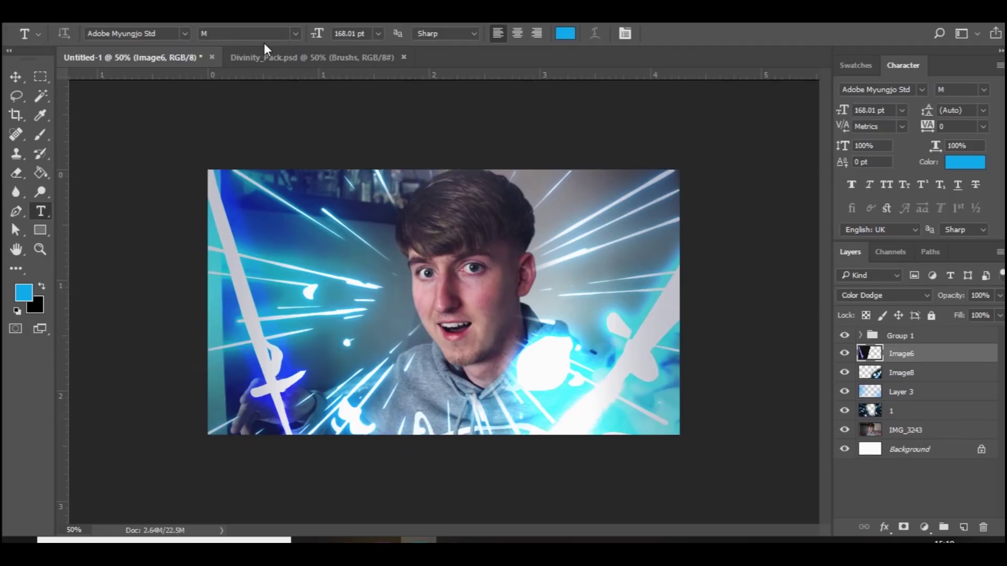
{"action": "left_click", "coordinate": [167, 33]}
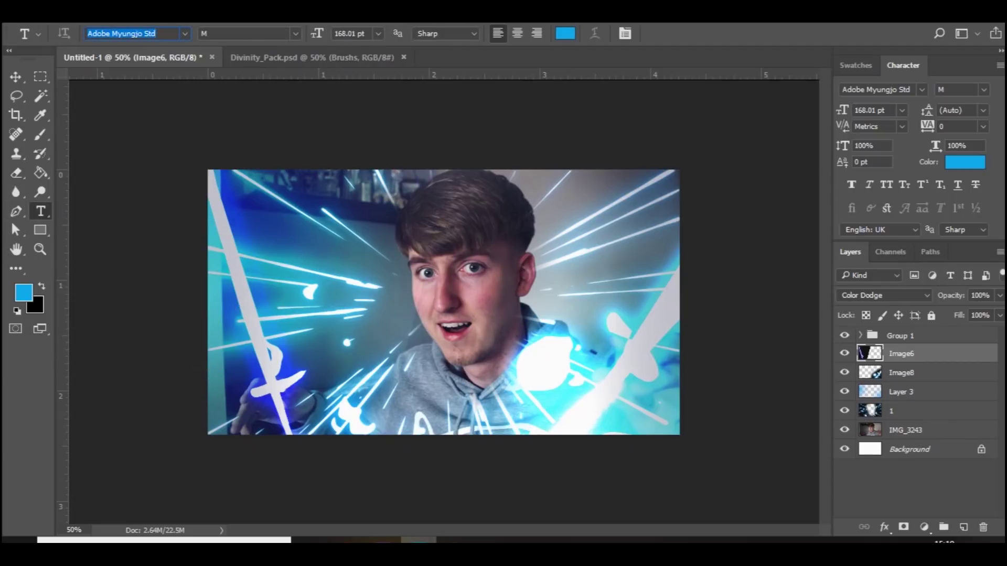
{"action": "type", "text": "urae"}
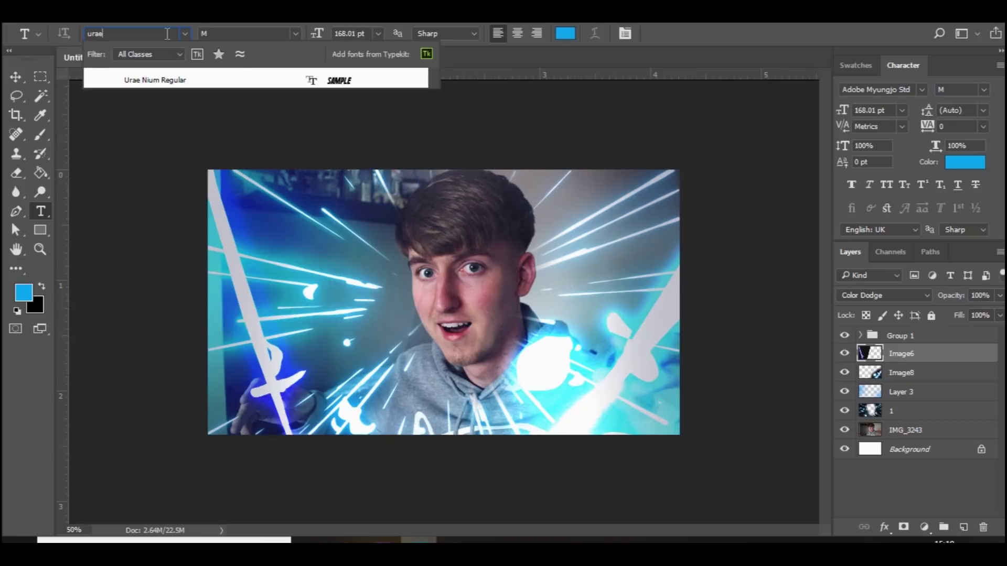
{"action": "left_click", "coordinate": [183, 81]}
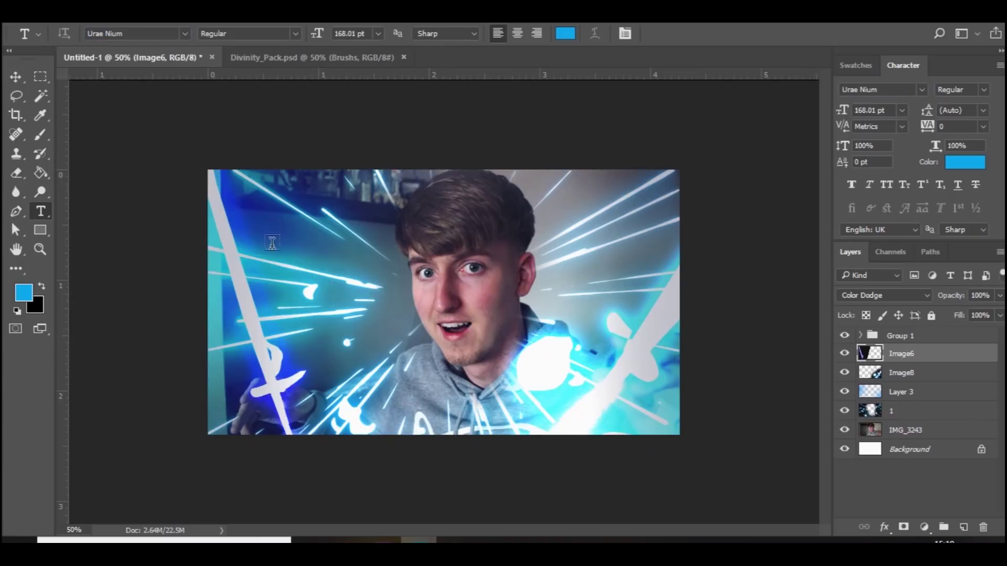
Add the text TUTORIAL across the photo beside the face and reduce its size to 38.01 pt.
{"action": "left_click", "coordinate": [289, 299]}
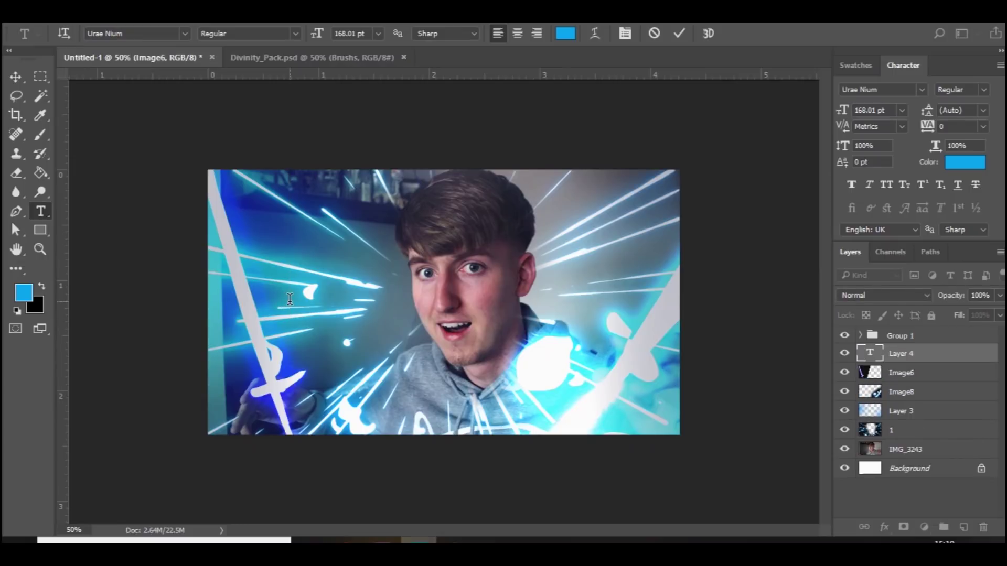
{"action": "type", "text": "YOU"}
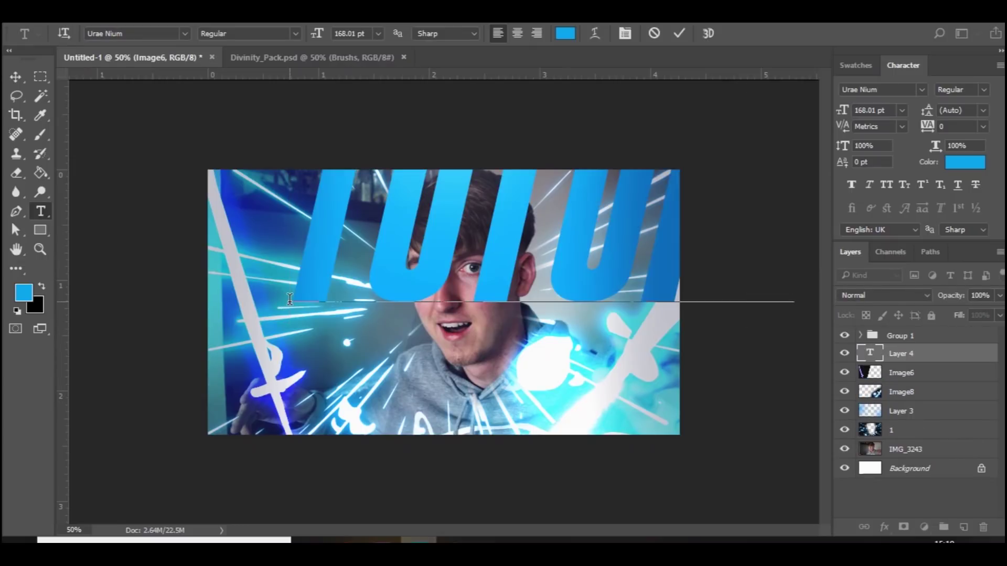
{"action": "double_click", "coordinate": [862, 356]}
{"action": "left_click_drag", "start_coordinate": [315, 38], "coordinate": [220, 39]}
{"action": "left_click", "coordinate": [16, 78]}
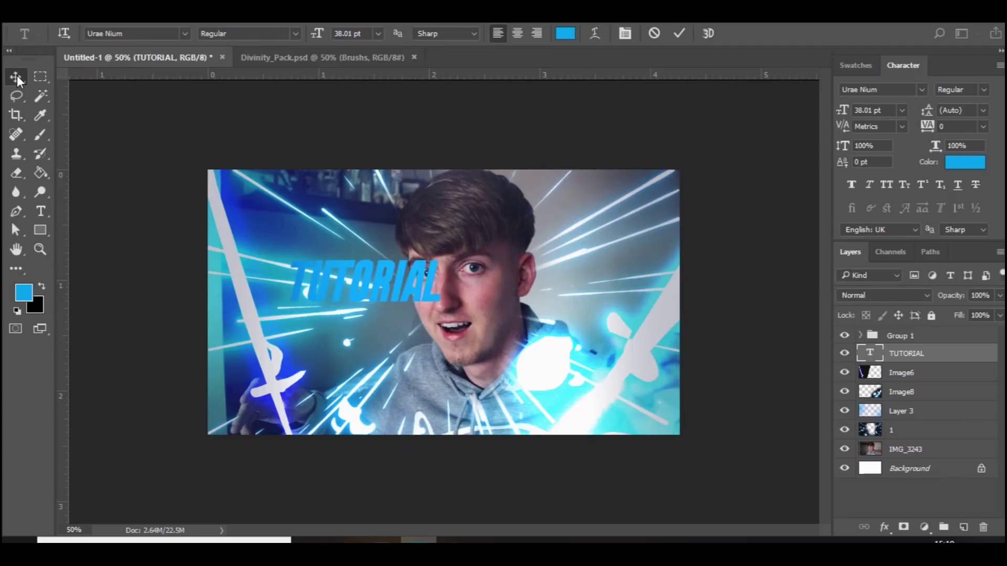
Enlarge the TUTORIAL text to 47.75 pt, tilt it upwards to the right and place it in the space left of the face.
{"action": "key", "text": "ctrl+t"}
{"action": "left_click_drag", "start_coordinate": [414, 272], "coordinate": [472, 239]}
{"action": "left_click_drag", "start_coordinate": [380, 283], "coordinate": [376, 283]}
{"action": "key", "text": "Return"}
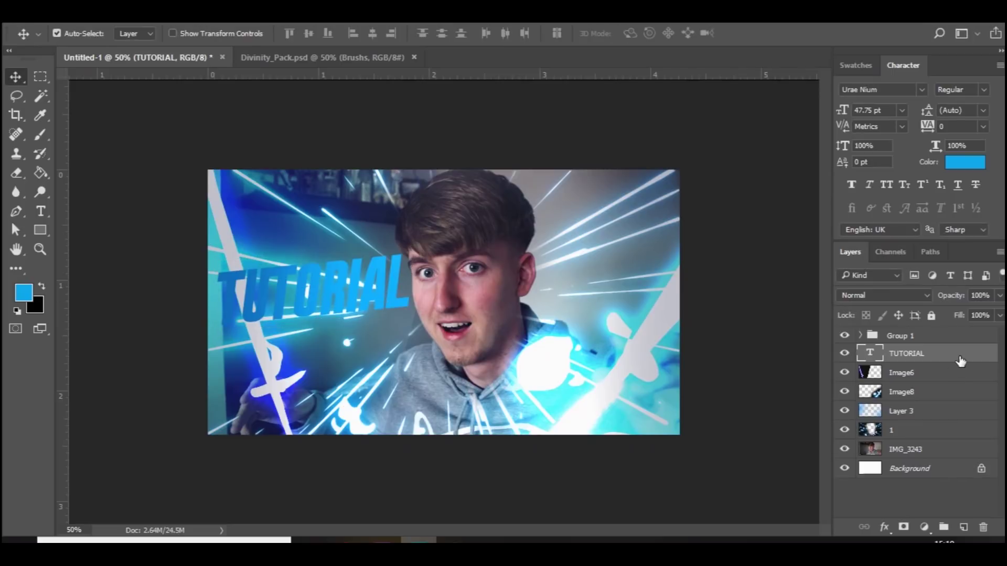
Recolour the TUTORIAL text to white.
{"action": "double_click", "coordinate": [961, 361]}
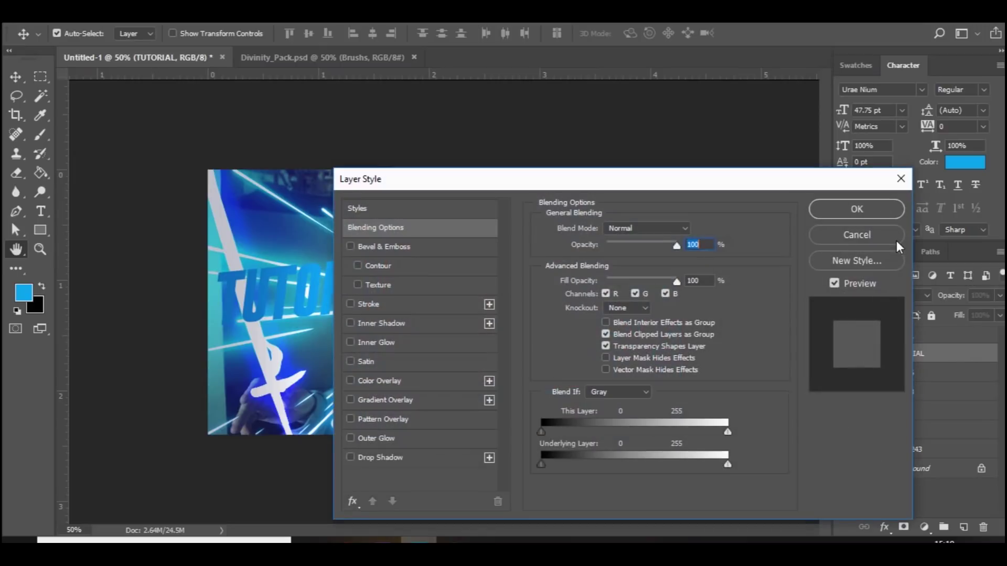
{"action": "left_click", "coordinate": [880, 237]}
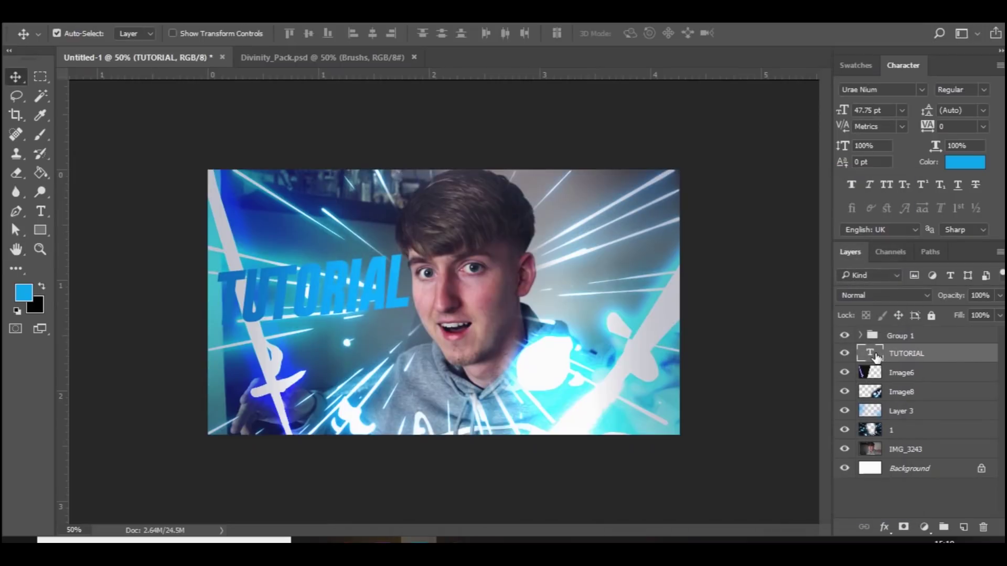
{"action": "double_click", "coordinate": [874, 355]}
{"action": "left_click", "coordinate": [565, 33]}
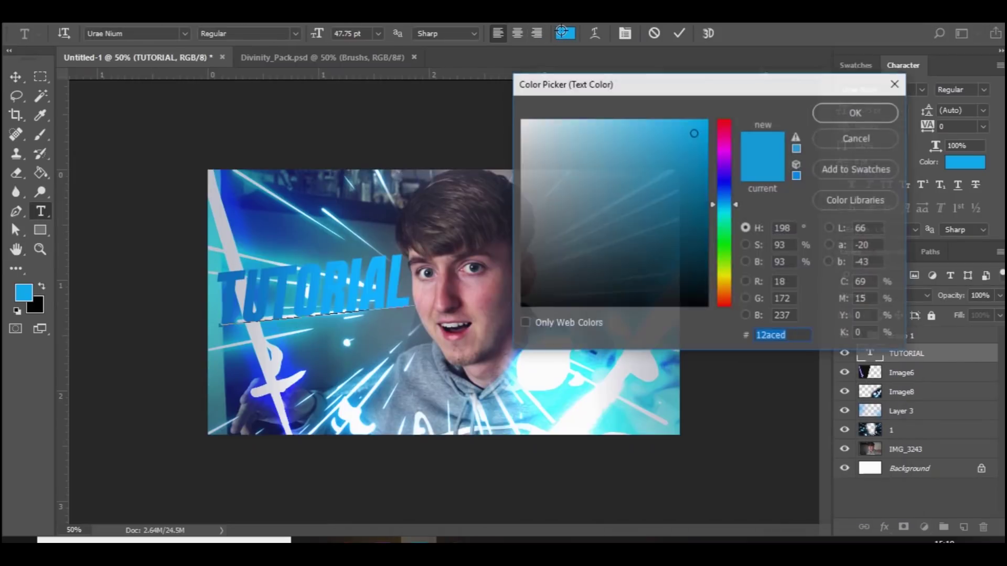
{"action": "left_click_drag", "start_coordinate": [529, 127], "coordinate": [512, 125]}
{"action": "key", "text": "Return"}
{"action": "key", "text": "ctrl+Return"}
{"action": "key", "text": "v"}
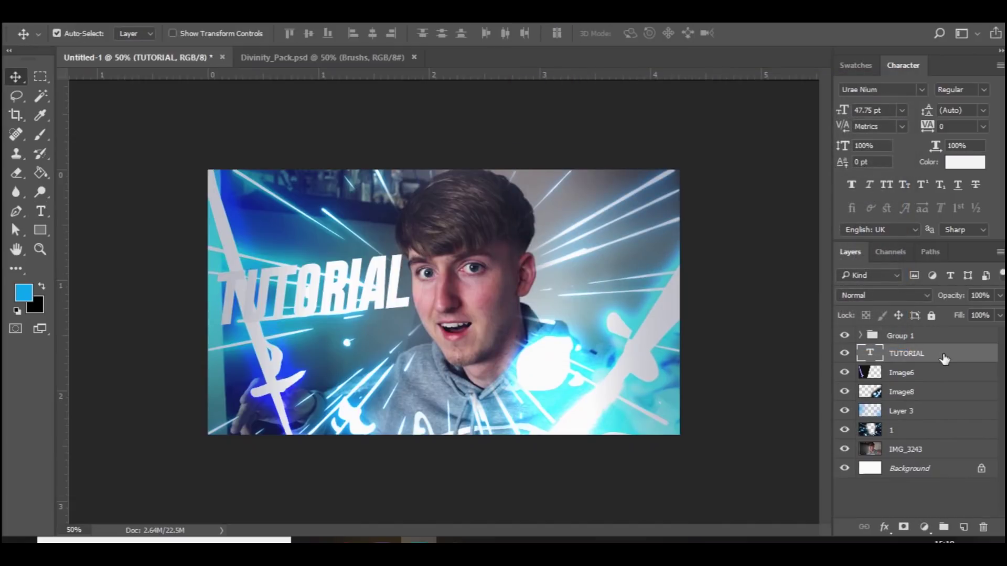
Give the TUTORIAL layer a black-to-white linear Gradient Overlay at 32% opacity and 97°, plus a white Inner Glow.
{"action": "key", "text": "h"}
{"action": "double_click", "coordinate": [944, 355]}
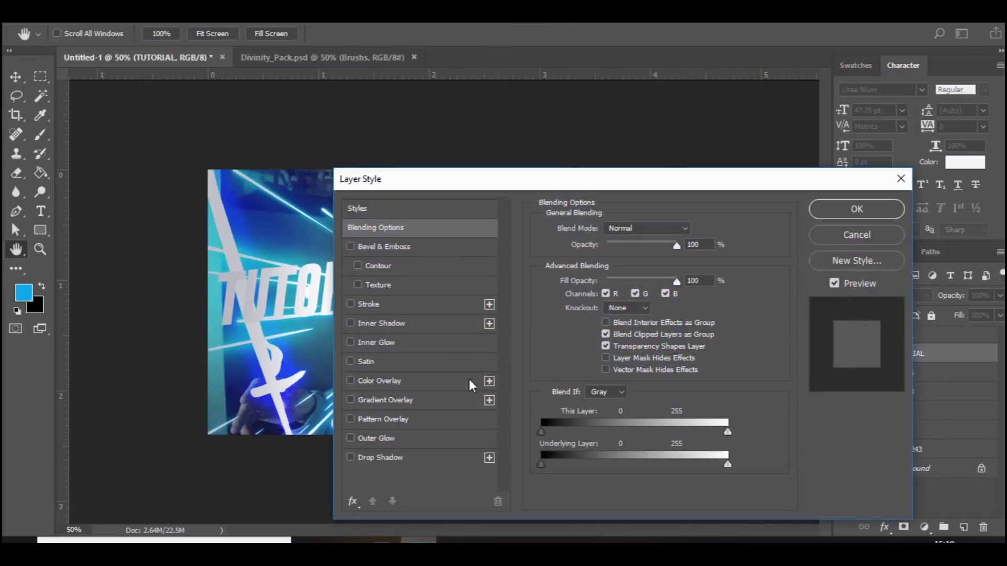
{"action": "left_click", "coordinate": [394, 401]}
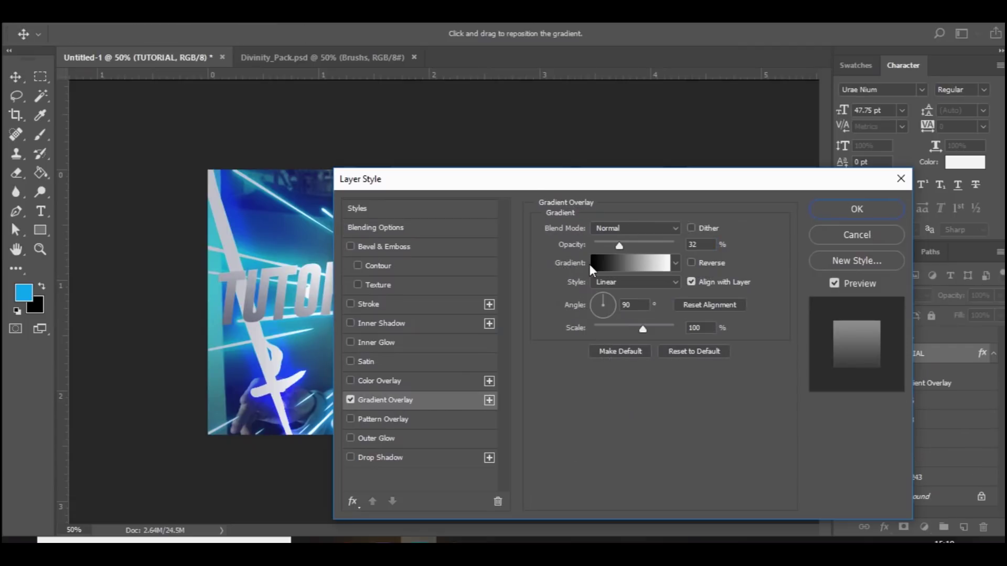
{"action": "key", "text": "Up"}
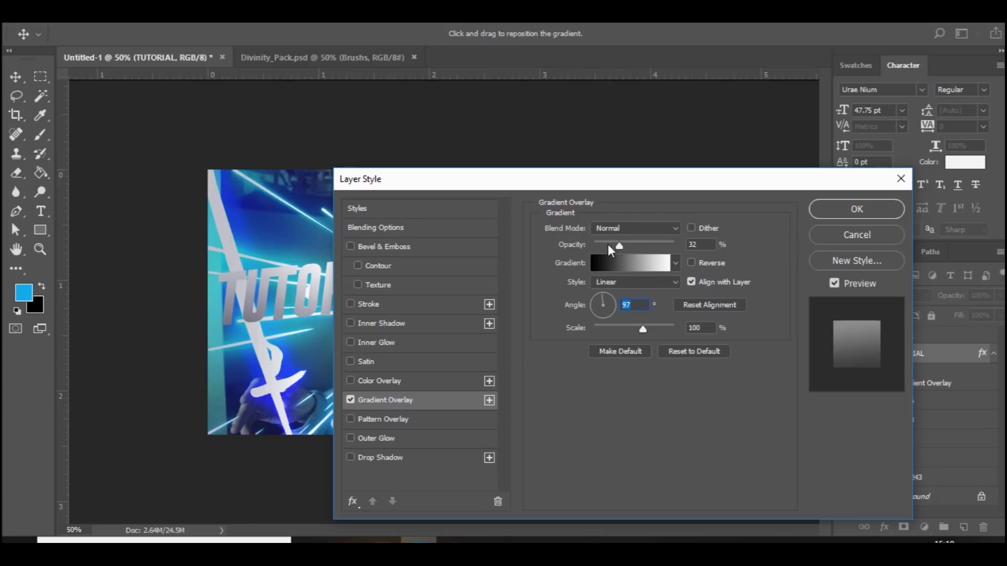
{"action": "left_click", "coordinate": [383, 346]}
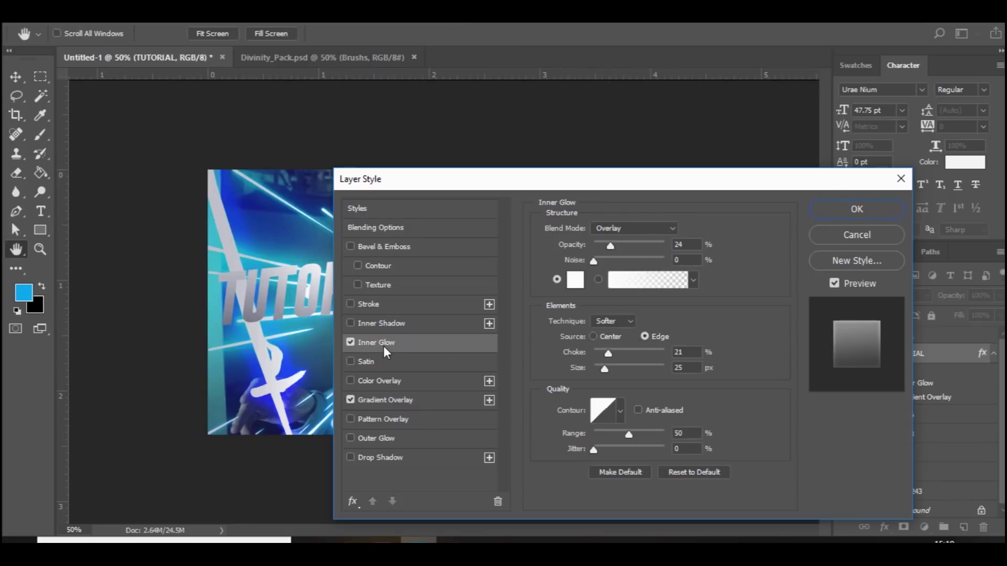
Add a 6 px outside Stroke in near-black 0d0d0d to the TUTORIAL text and apply the layer style.
{"action": "left_click", "coordinate": [373, 303]}
{"action": "left_click", "coordinate": [573, 338]}
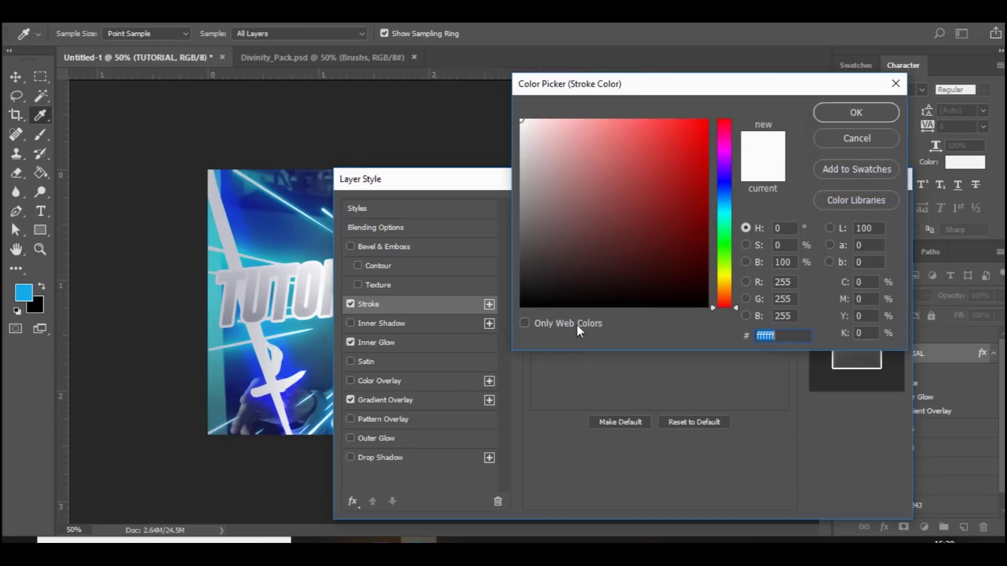
{"action": "left_click_drag", "start_coordinate": [551, 292], "coordinate": [514, 302]}
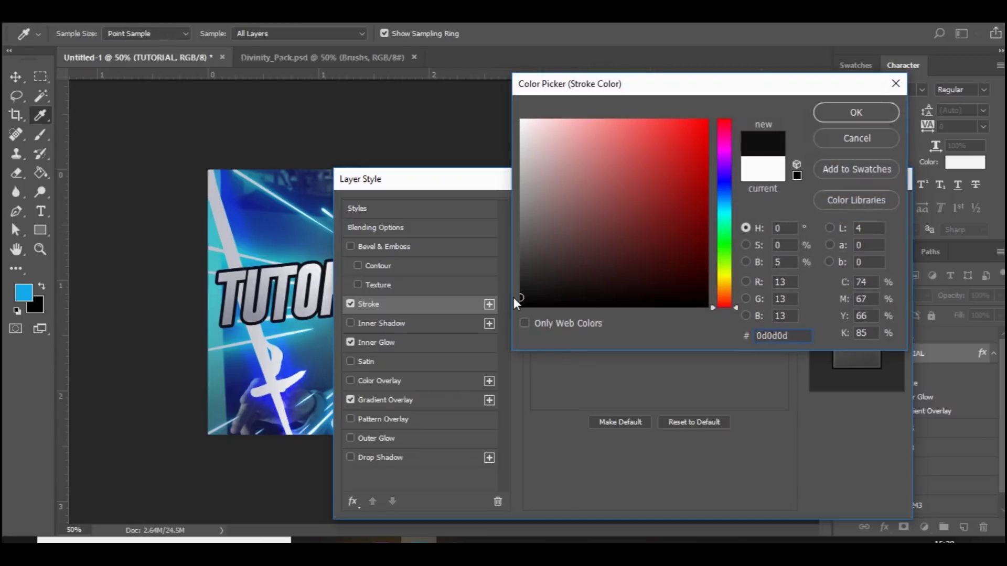
{"action": "key", "text": "Return"}
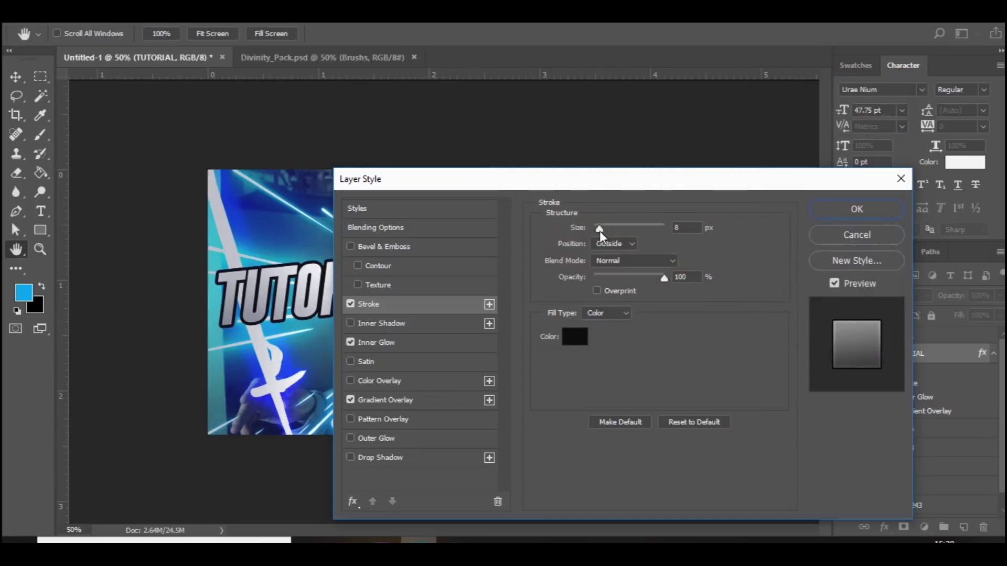
{"action": "left_click_drag", "start_coordinate": [599, 229], "coordinate": [598, 229]}
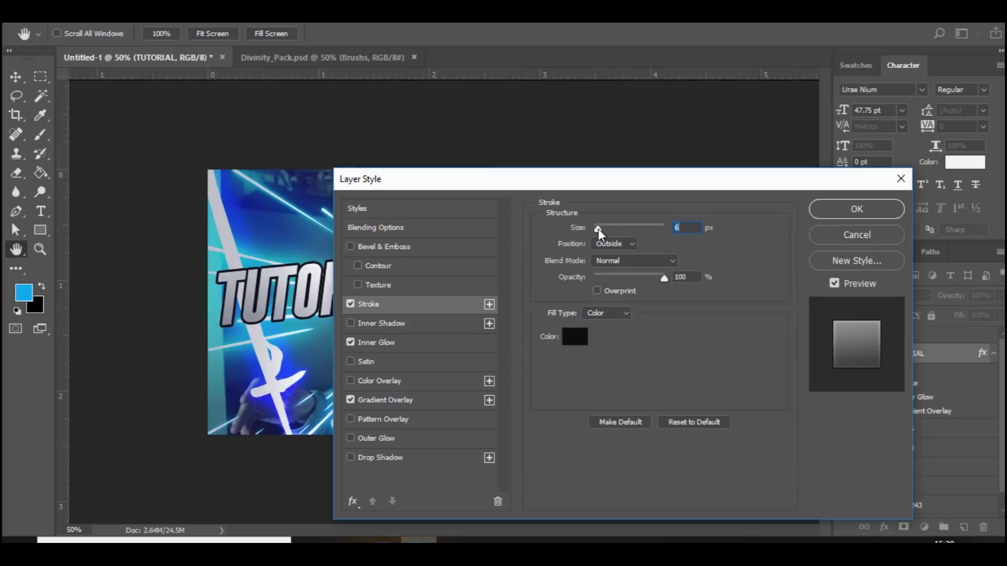
{"action": "key", "text": "Return"}
Rasterize the TUTORIAL layer's style and add a white (ffffff) Stroke around the existing dark outline.
{"action": "right_click", "coordinate": [945, 365]}
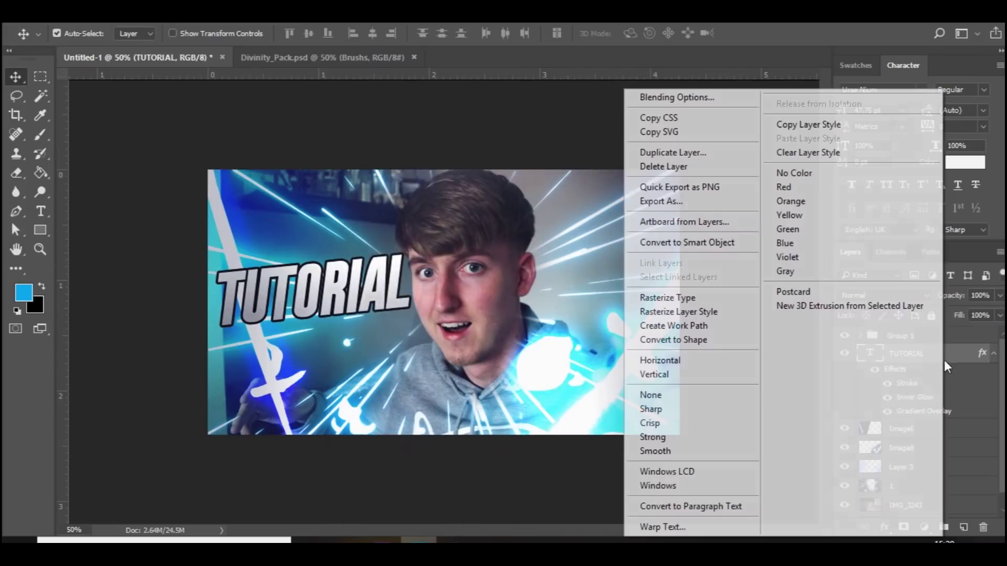
{"action": "left_click", "coordinate": [739, 314]}
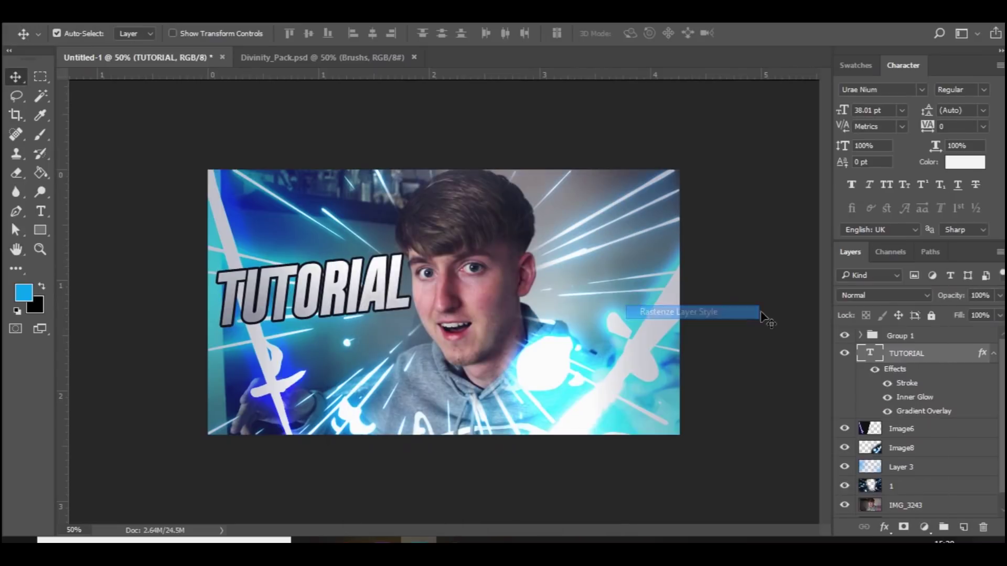
{"action": "double_click", "coordinate": [955, 360]}
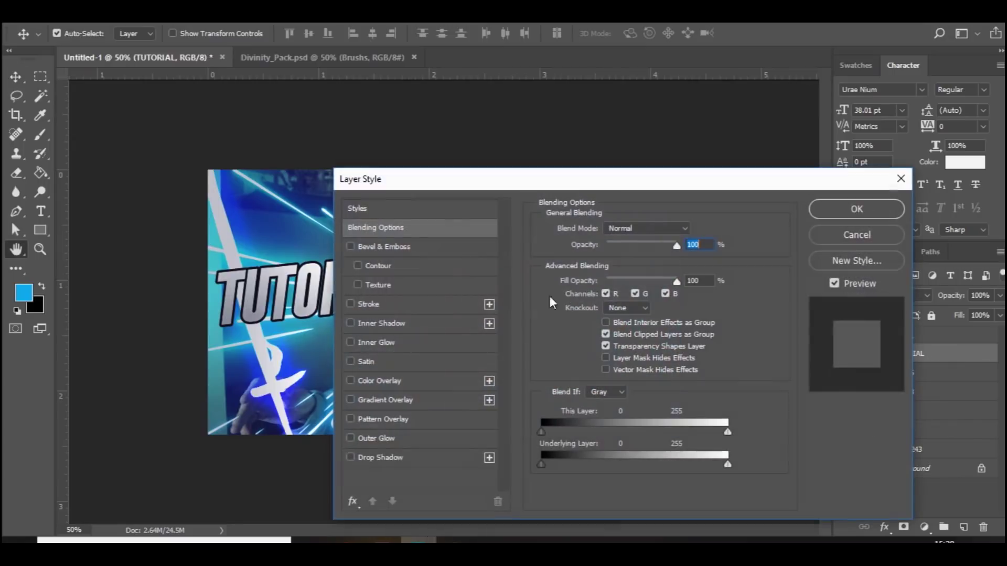
{"action": "left_click", "coordinate": [389, 303]}
{"action": "left_click", "coordinate": [581, 335]}
{"action": "left_click", "coordinate": [522, 121]}
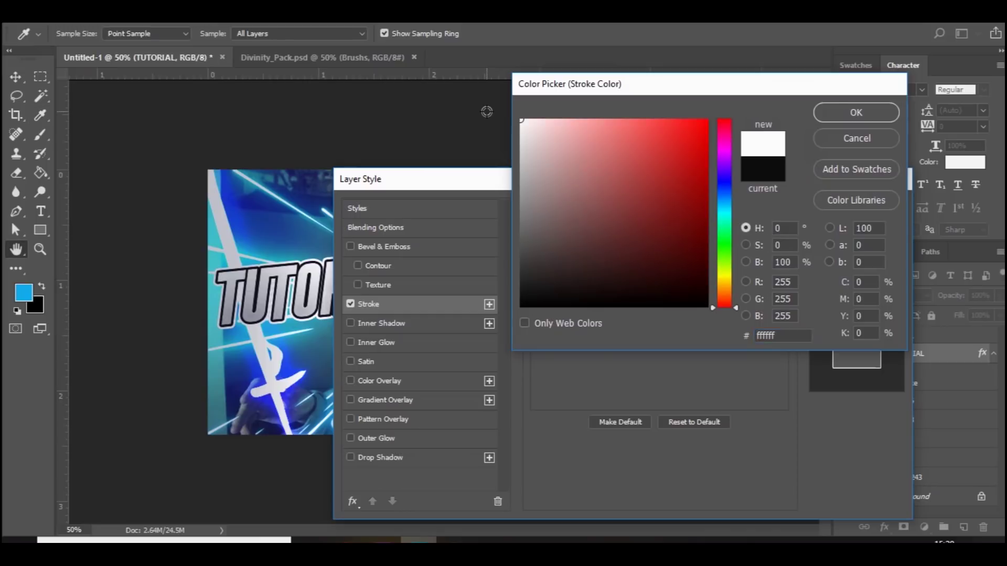
{"action": "key", "text": "Return"}
{"action": "key", "text": "Return"}
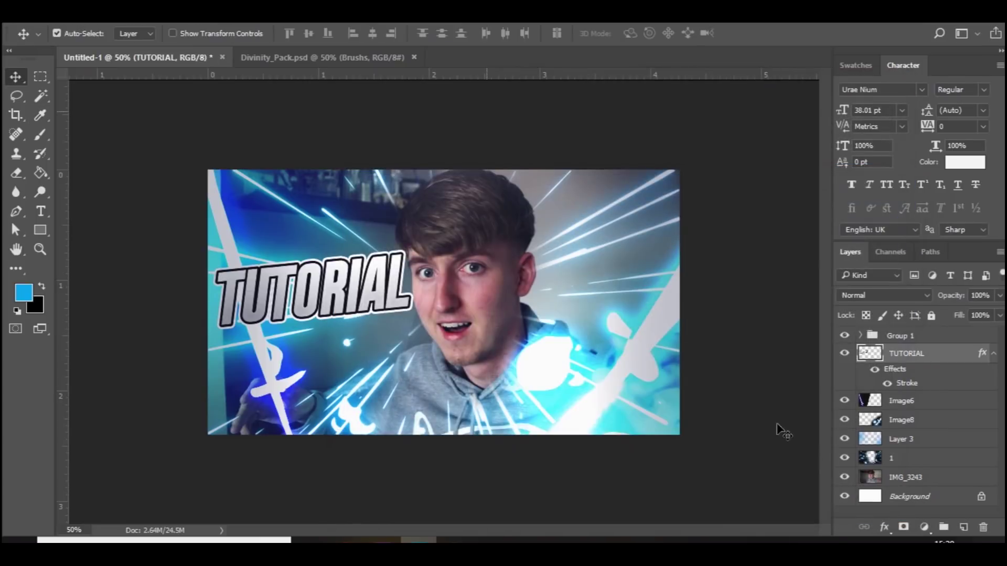
Rasterize the TUTORIAL layer's new stroke style and move the layer below Layer 3 in the stack.
{"action": "right_click", "coordinate": [919, 357]}
{"action": "left_click", "coordinate": [722, 292]}
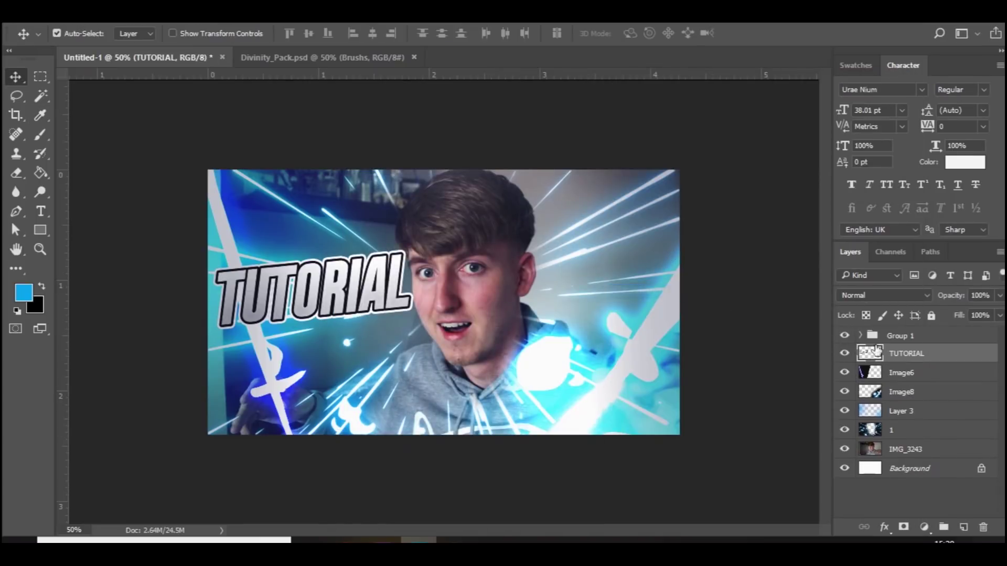
{"action": "left_click_drag", "start_coordinate": [918, 355], "coordinate": [902, 417]}
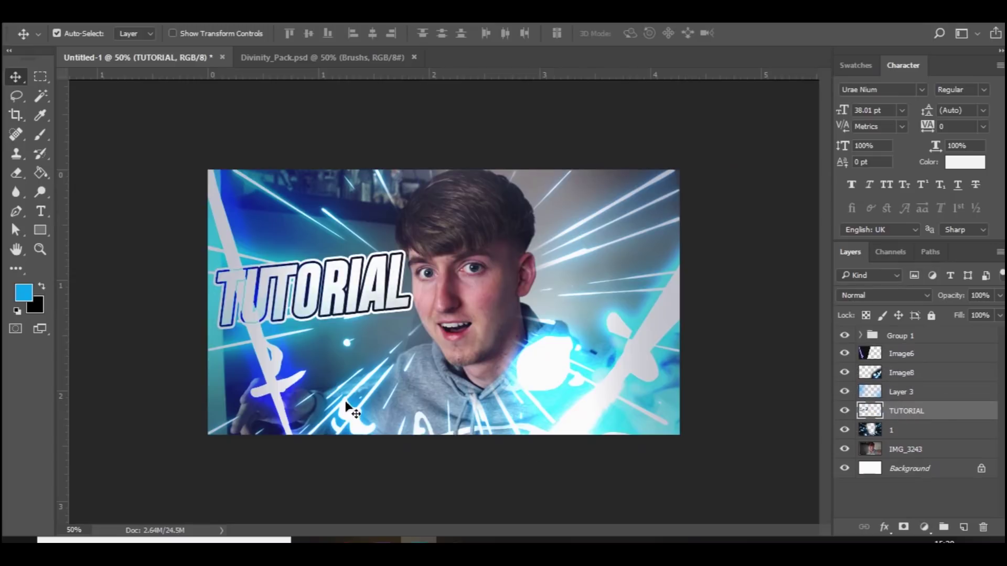
Erase the part of the Image6 sword that covers the TUTORIAL text, using a soft eraser.
{"action": "left_click", "coordinate": [901, 353]}
{"action": "left_click", "coordinate": [17, 173]}
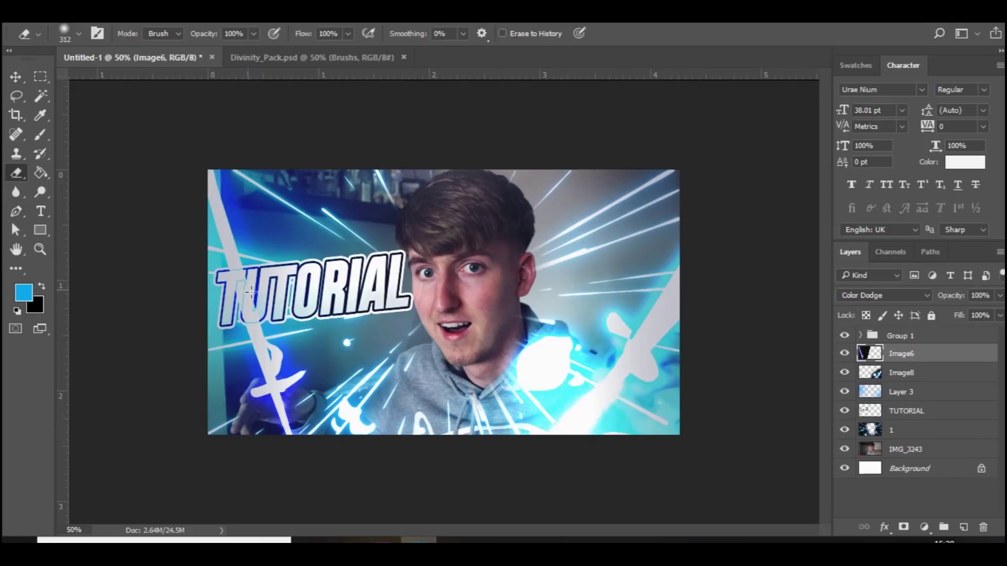
{"action": "left_click_drag", "start_coordinate": [253, 299], "coordinate": [231, 297]}
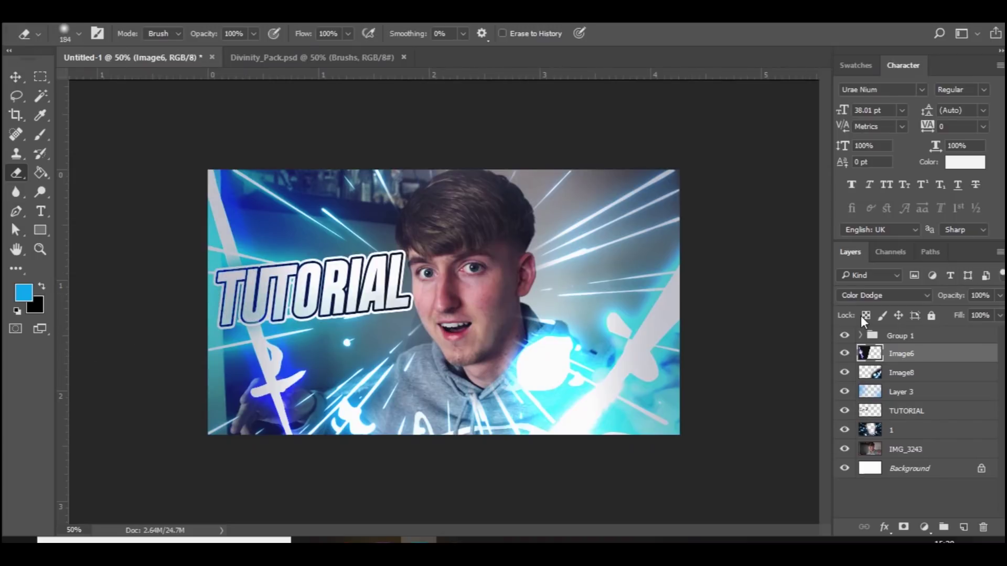
Create a new layer above Group 1 and set the Brush tool's colour to ffffff.
{"action": "left_click", "coordinate": [954, 337]}
{"action": "left_click", "coordinate": [964, 528]}
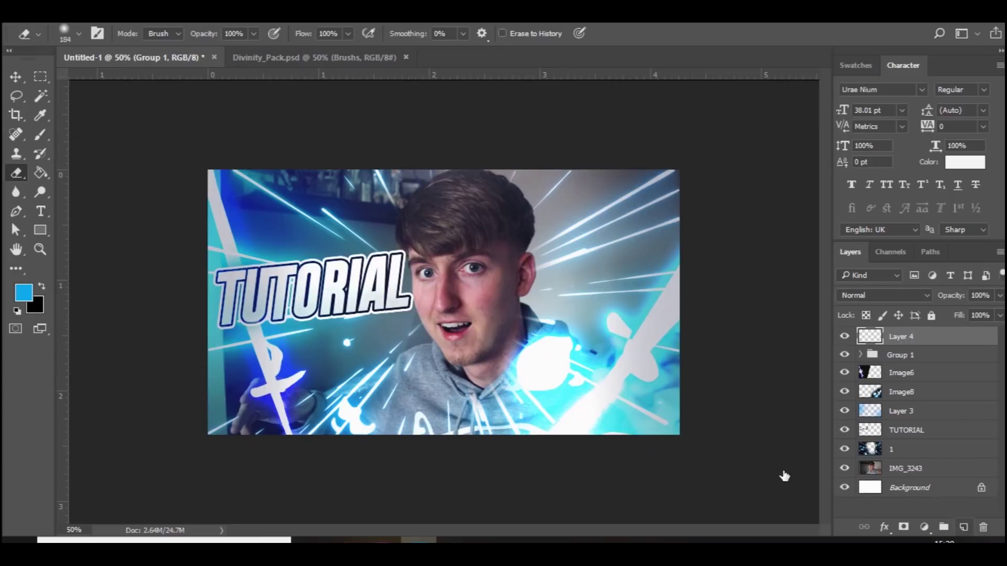
{"action": "left_click", "coordinate": [41, 134]}
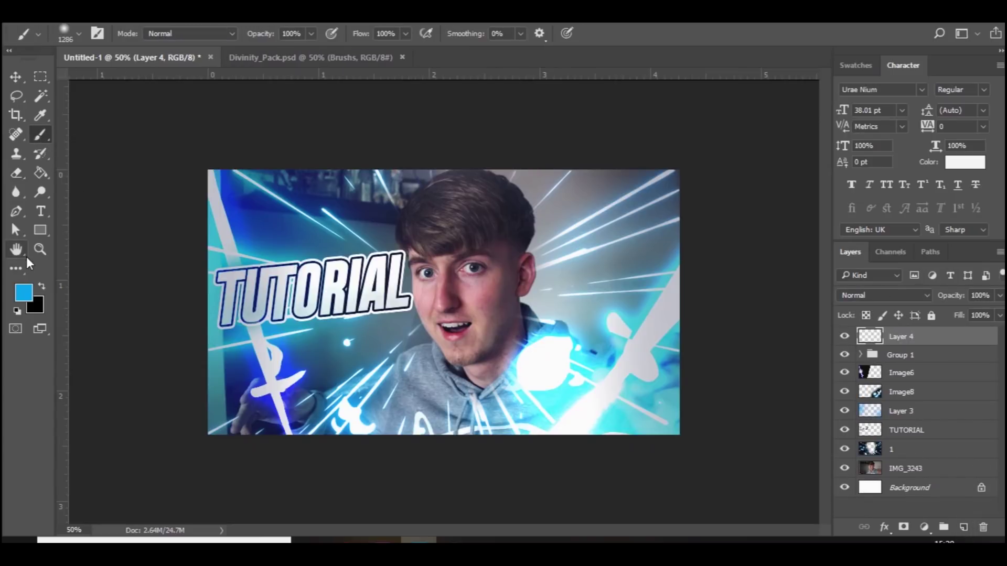
{"action": "left_click", "coordinate": [24, 291]}
{"action": "type", "text": "ffffff"}
{"action": "key", "text": "Return"}
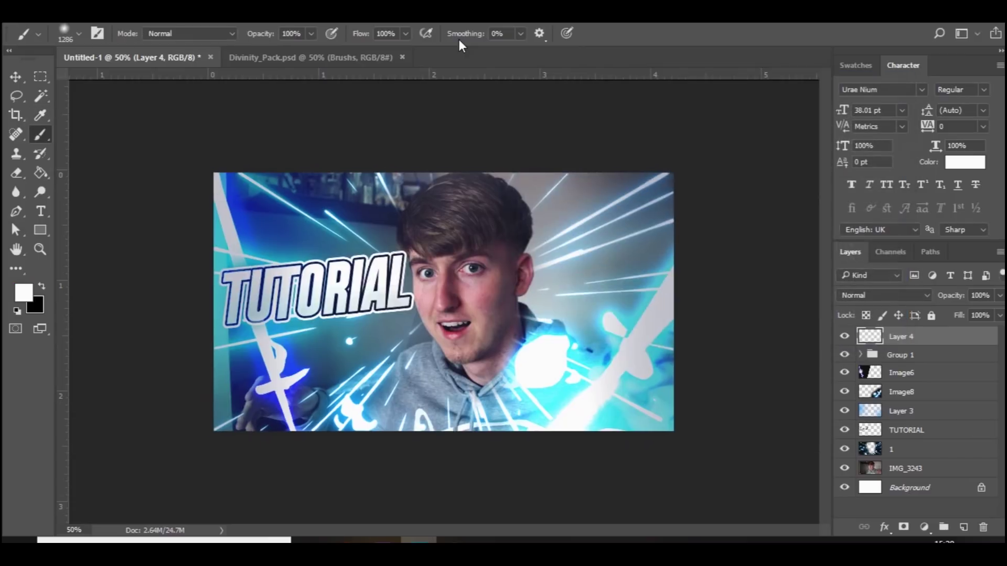
Resize the soft brush to 890 px and dab a white glow from just above the photo's top edge over the head.
{"action": "key", "text": "ctrl+minus"}
{"action": "left_click_drag", "start_coordinate": [457, 248], "coordinate": [396, 257]}
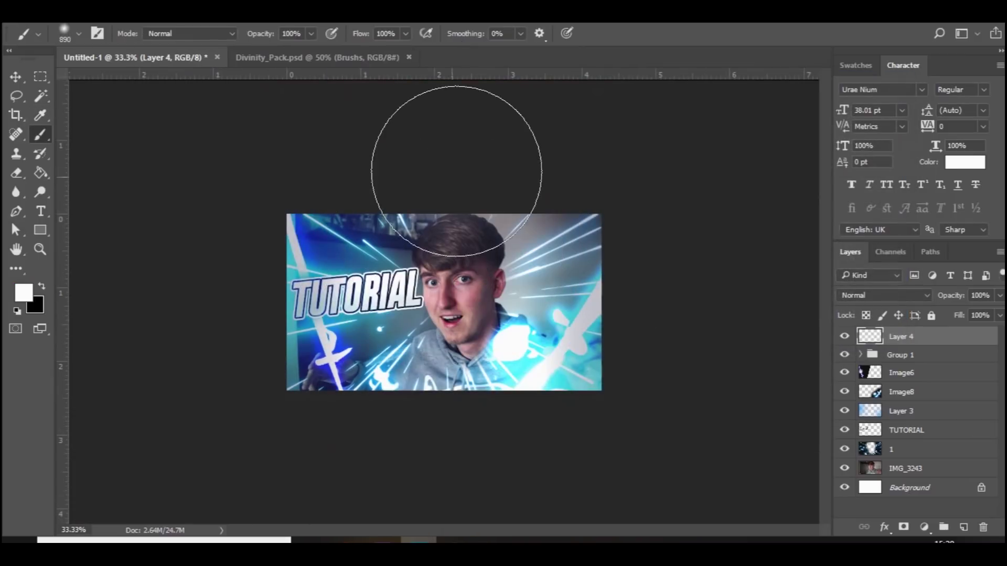
{"action": "left_click", "coordinate": [443, 178]}
{"action": "key", "text": "ctrl+z"}
{"action": "left_click", "coordinate": [442, 176]}
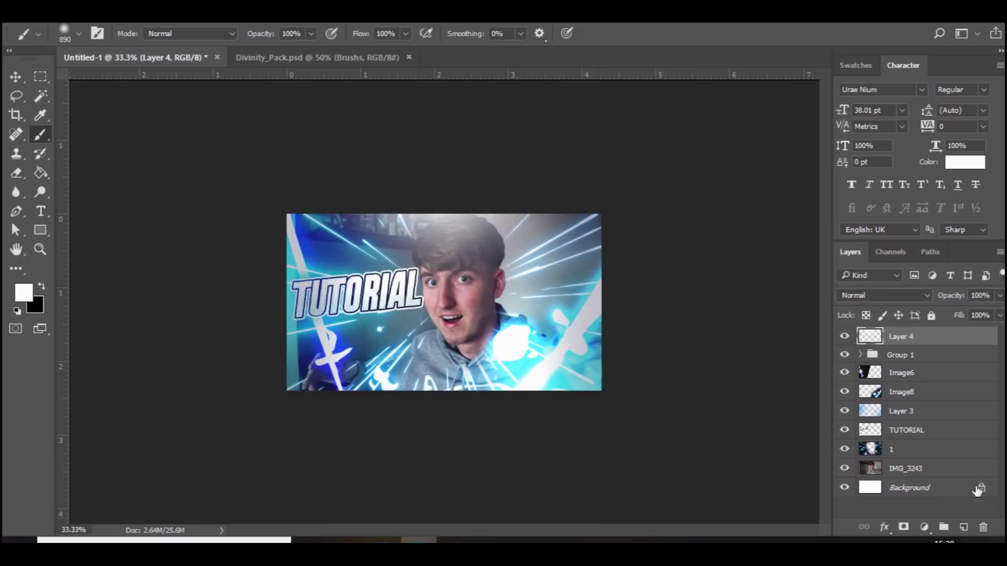
On a new top layer set to Overlay, paint white glow along the photo's bottom edge and, at 284 px, over the right-hand sword.
{"action": "left_click", "coordinate": [964, 527]}
{"action": "left_click", "coordinate": [452, 433]}
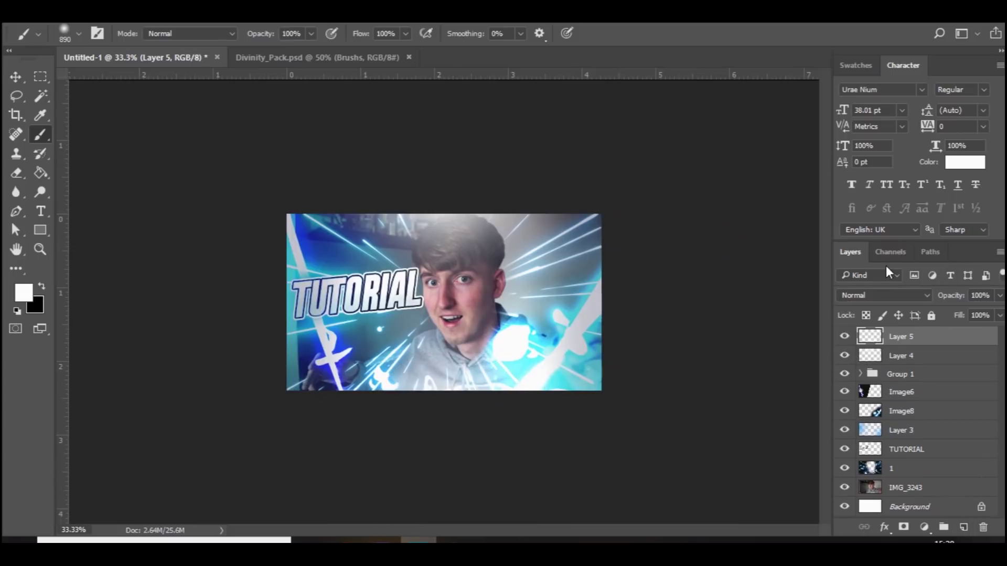
{"action": "left_click", "coordinate": [883, 292]}
{"action": "left_click", "coordinate": [844, 146]}
{"action": "left_click_drag", "start_coordinate": [532, 288], "coordinate": [458, 290]}
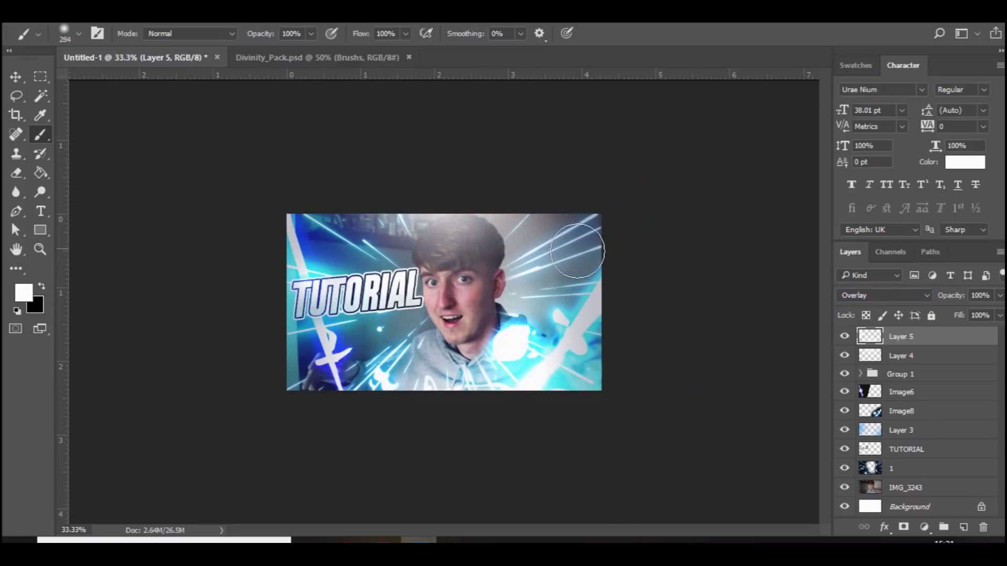
{"action": "left_click_drag", "start_coordinate": [582, 299], "coordinate": [558, 336]}
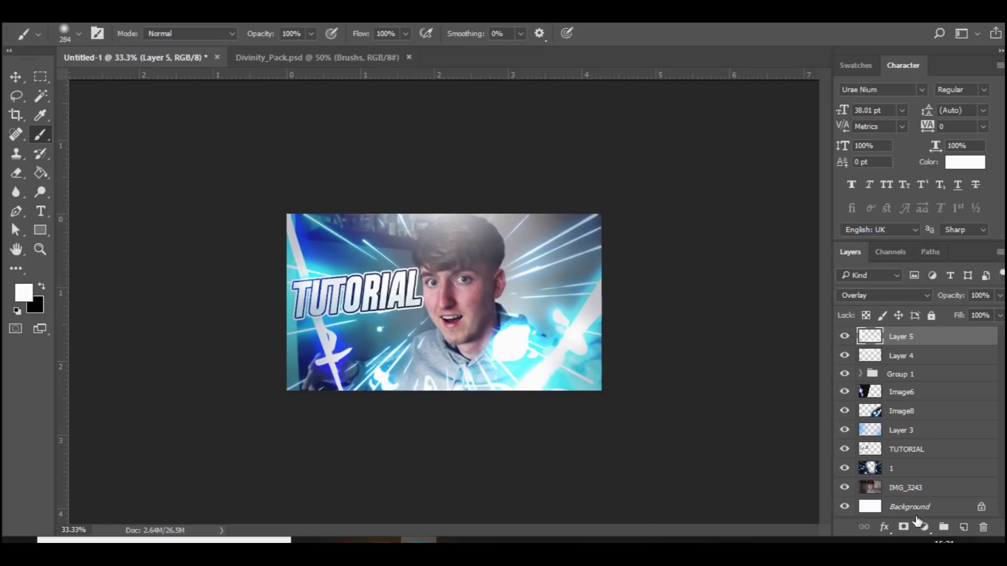
Duplicate Group 1, move the copy to the top of the layer stack and set its opacity to 51%.
{"action": "left_click", "coordinate": [919, 373]}
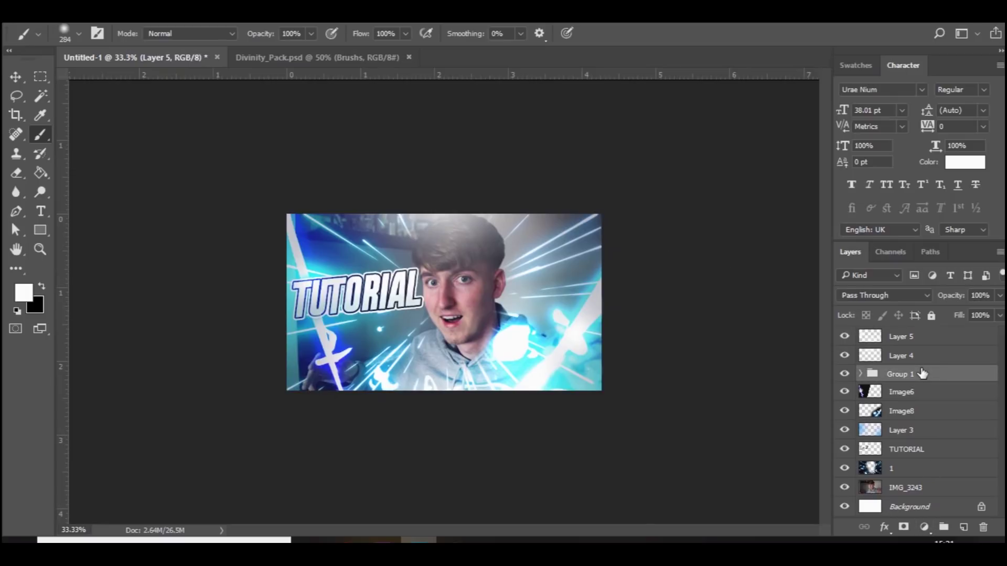
{"action": "left_click", "coordinate": [926, 529]}
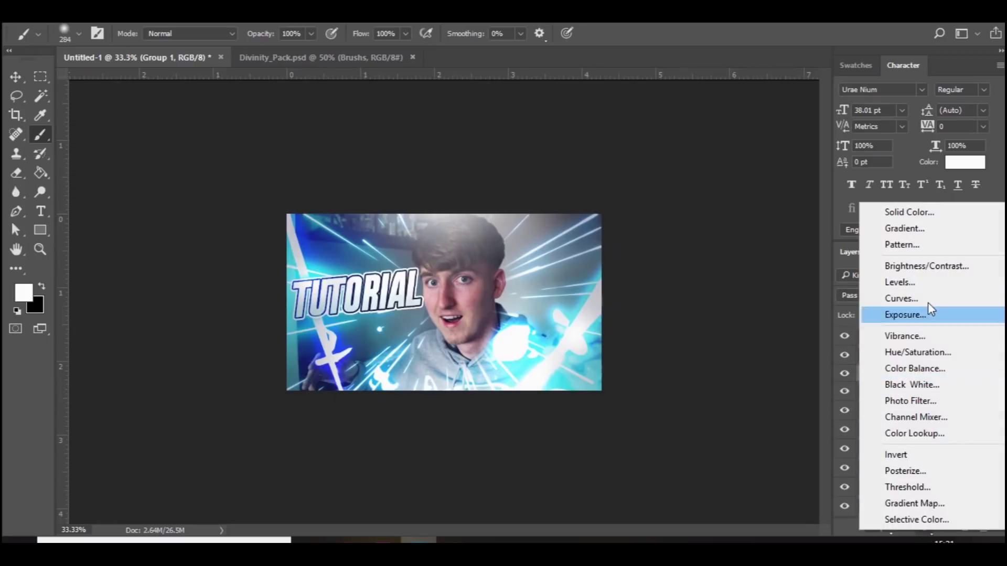
{"action": "left_click", "coordinate": [827, 347]}
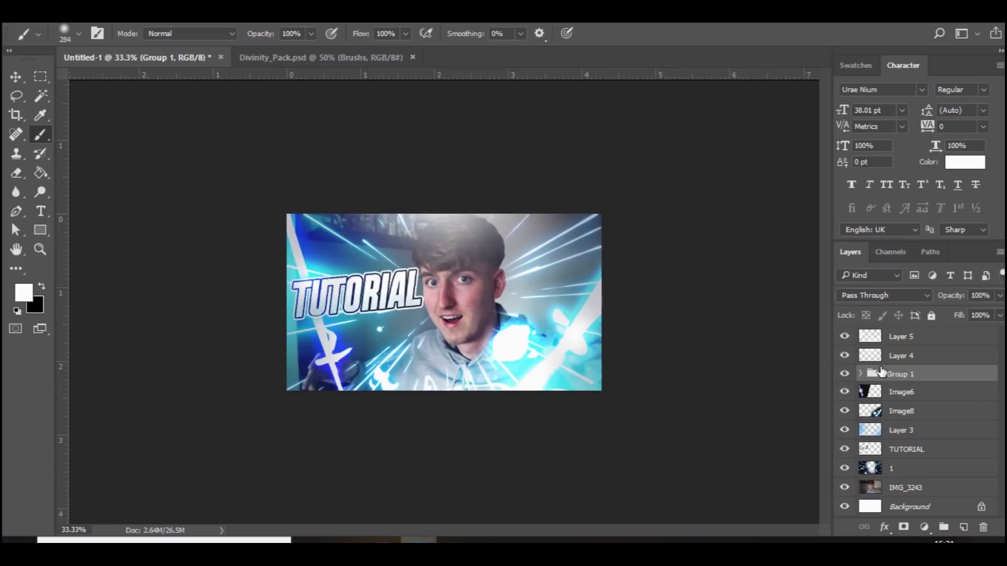
{"action": "key", "text": "ctrl+j"}
{"action": "left_click_drag", "start_coordinate": [909, 377], "coordinate": [910, 334]}
{"action": "left_click", "coordinate": [998, 297]}
{"action": "left_click", "coordinate": [962, 312]}
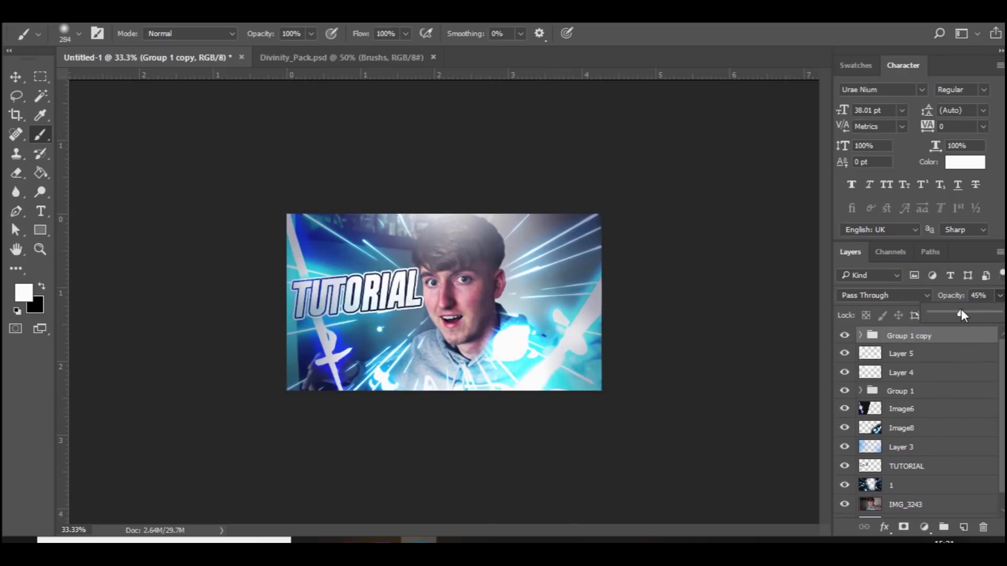
{"action": "left_click", "coordinate": [18, 78]}
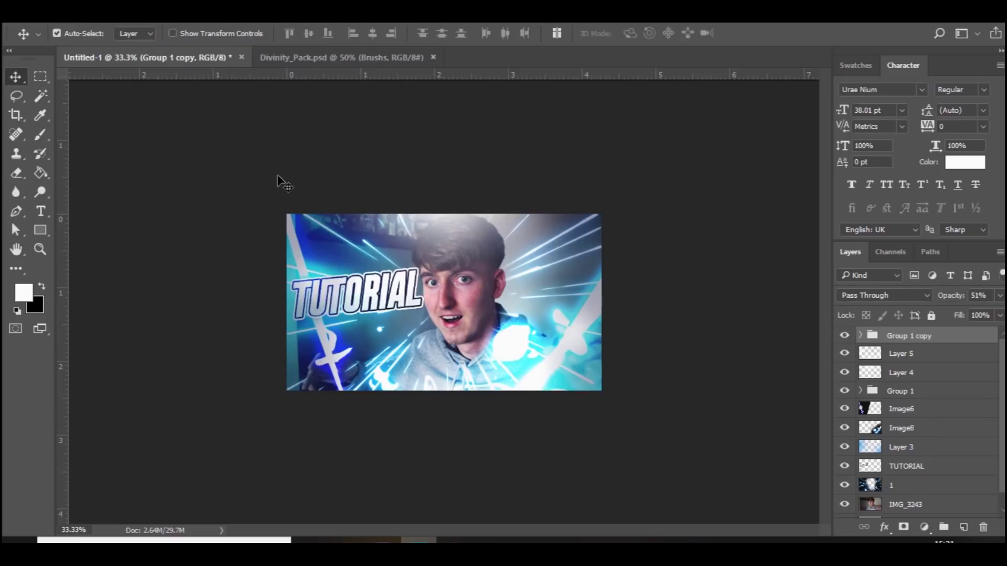
Add a Hue/Saturation adjustment layer at the top of the layer stack and try shifting its hue.
{"action": "key", "text": "ctrl+plus"}
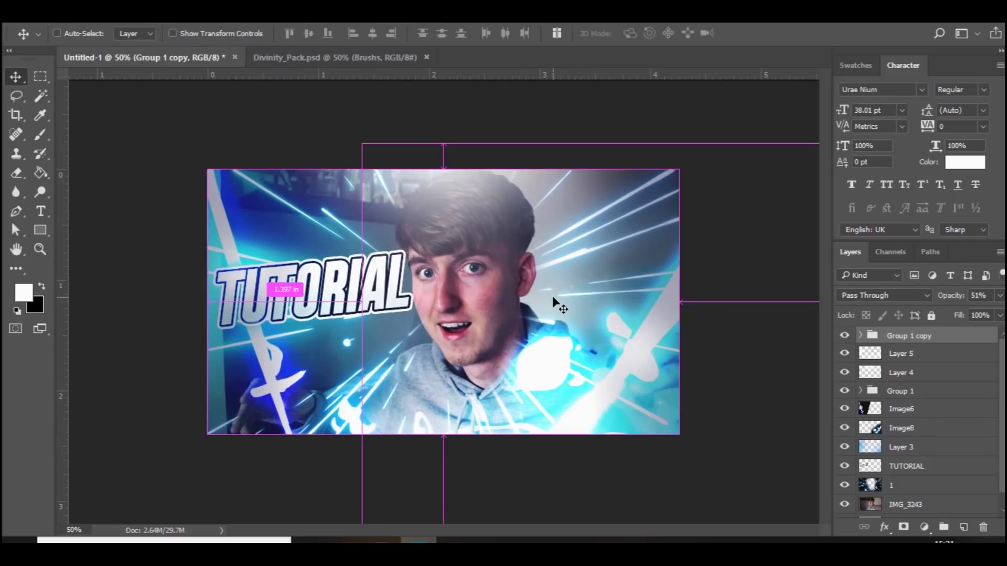
{"action": "key", "text": "ctrl+plus"}
{"action": "key", "text": "ctrl+minus"}
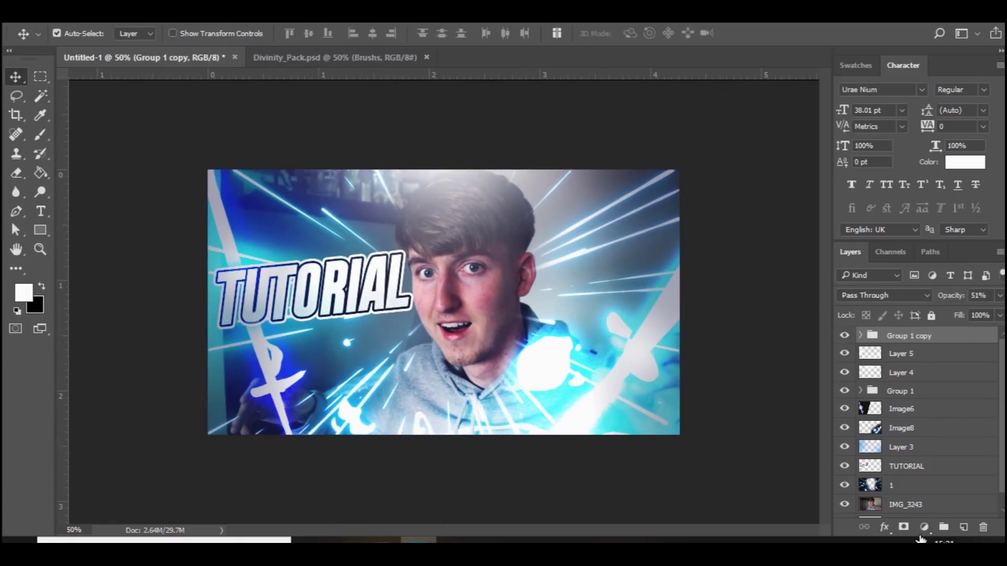
{"action": "left_click", "coordinate": [926, 526]}
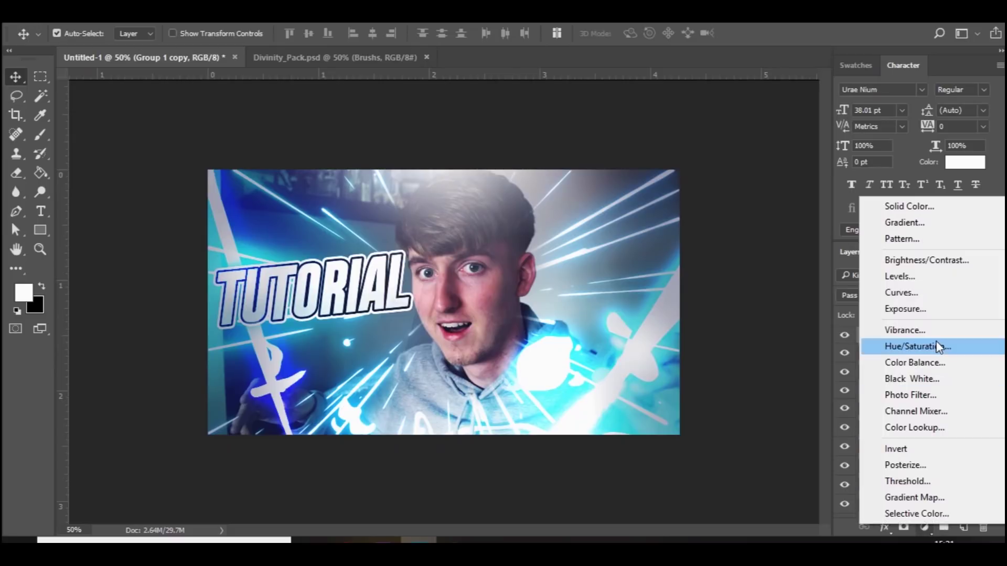
{"action": "left_click", "coordinate": [917, 346]}
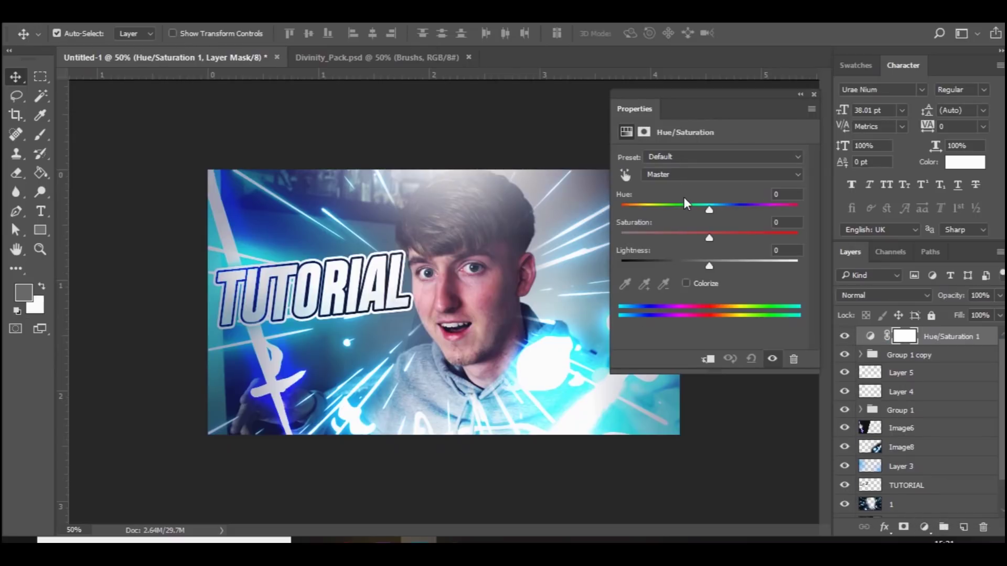
{"action": "mouse_move", "coordinate": [697, 205]}
{"action": "left_mouse_down"}
{"action": "mouse_move", "coordinate": [735, 206]}
{"action": "mouse_move", "coordinate": [653, 210]}
{"action": "mouse_move", "coordinate": [711, 210]}
{"action": "left_mouse_up"}
{"action": "left_click", "coordinate": [814, 95]}
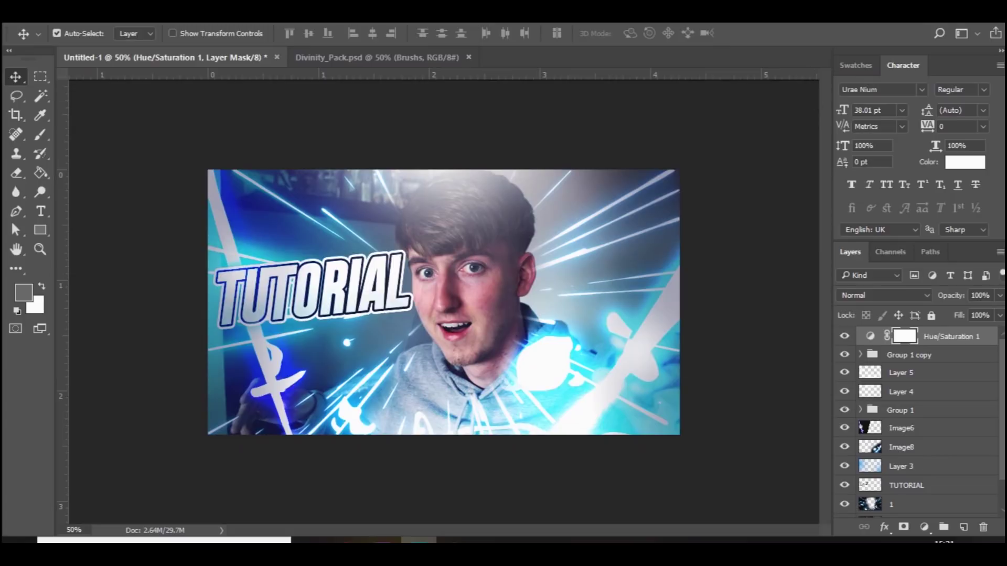
Try desaturating the IMG_3243 photo layer with a Hue/Saturation adjustment.
{"action": "scroll", "coordinate": [903, 472], "scroll_direction": "down", "scroll_amount": 2}
{"action": "left_click", "coordinate": [902, 489]}
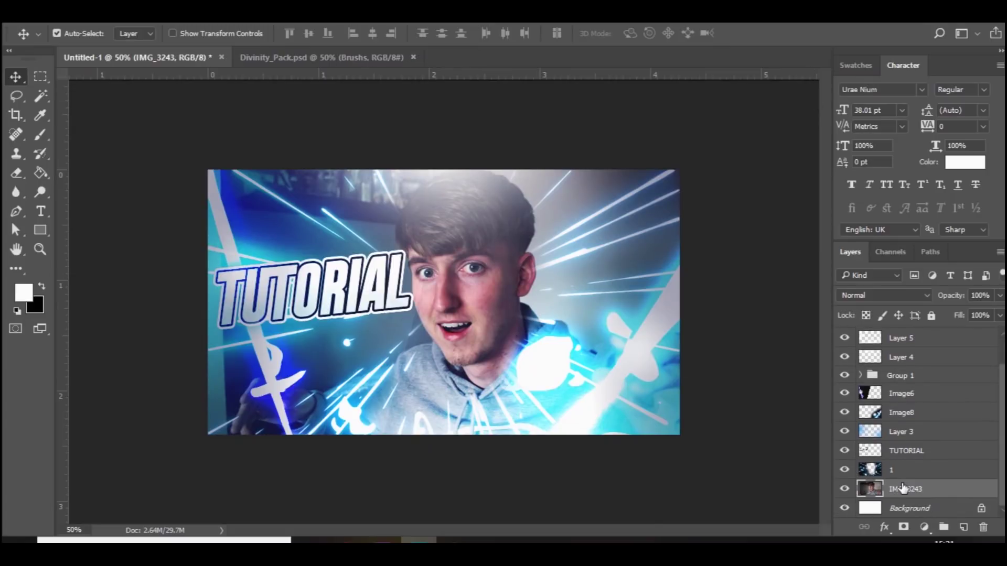
{"action": "key", "text": "ctrl+u"}
{"action": "left_click_drag", "start_coordinate": [472, 235], "coordinate": [349, 226]}
{"action": "key", "text": "Return"}
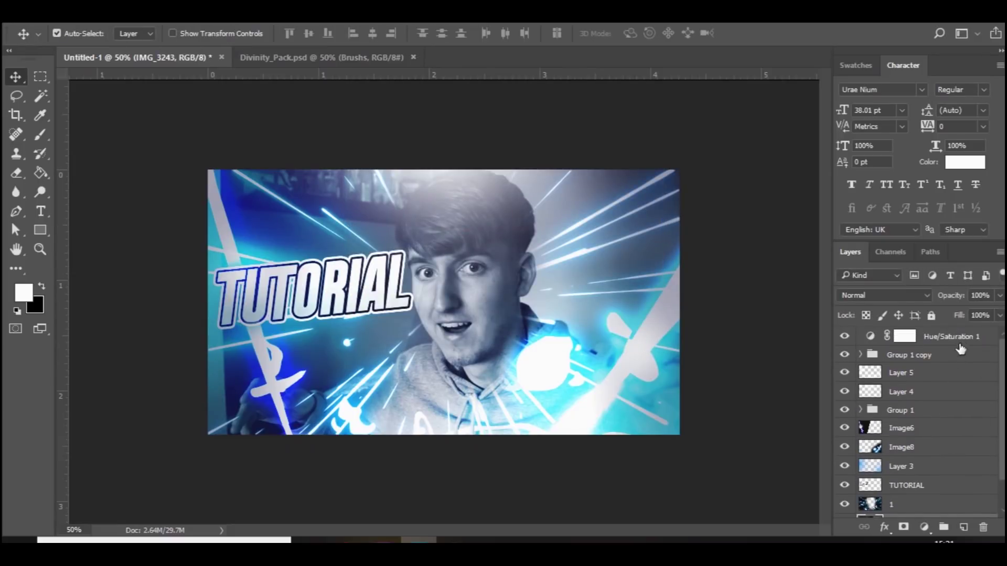
Try a hue of +51 on the Hue/Saturation adjustment layer, and undo the hue shift and the photo's desaturation.
{"action": "left_click", "coordinate": [959, 341]}
{"action": "double_click", "coordinate": [870, 336]}
{"action": "left_click_drag", "start_coordinate": [710, 210], "coordinate": [751, 211]}
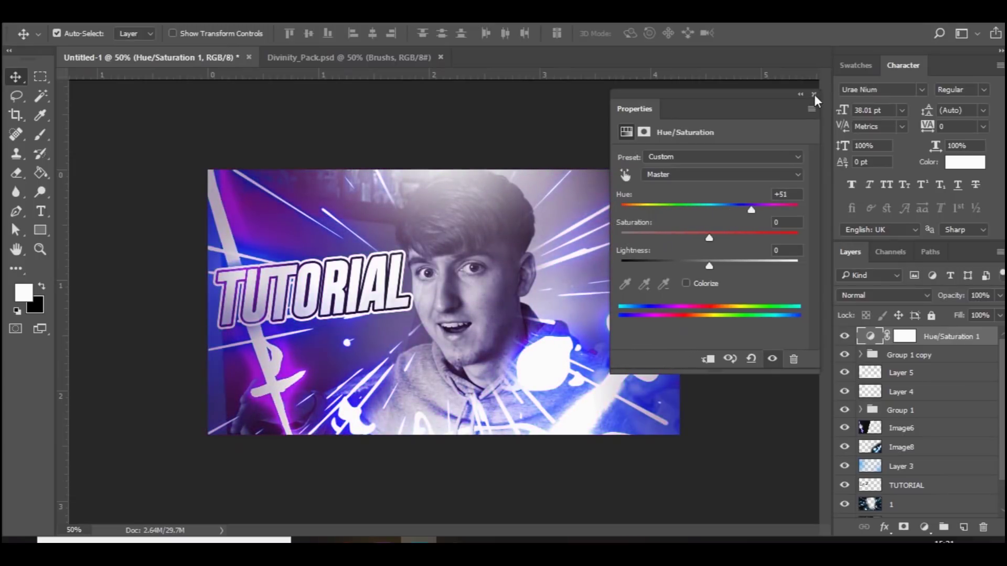
{"action": "left_click", "coordinate": [814, 96]}
{"action": "key", "text": "ctrl"}
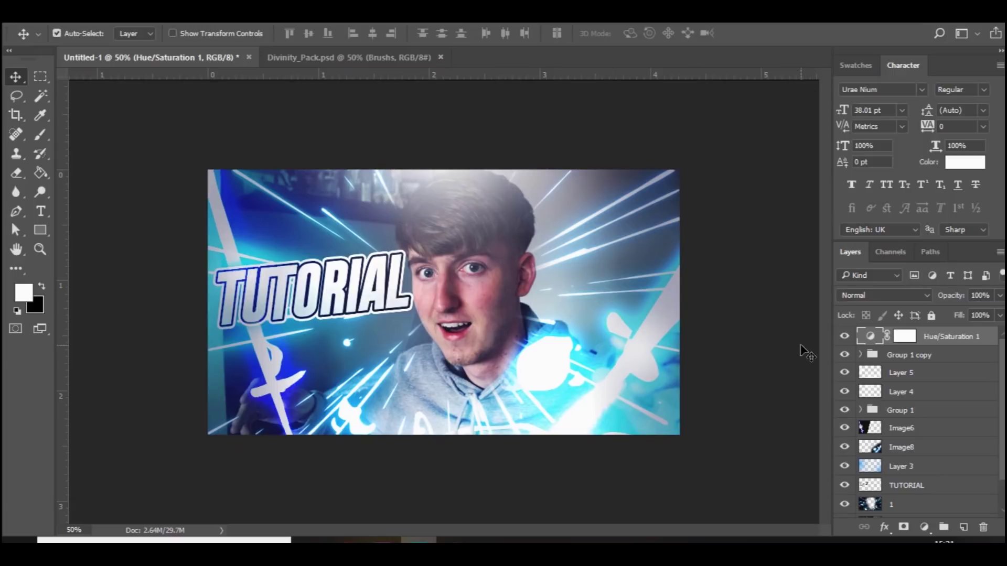